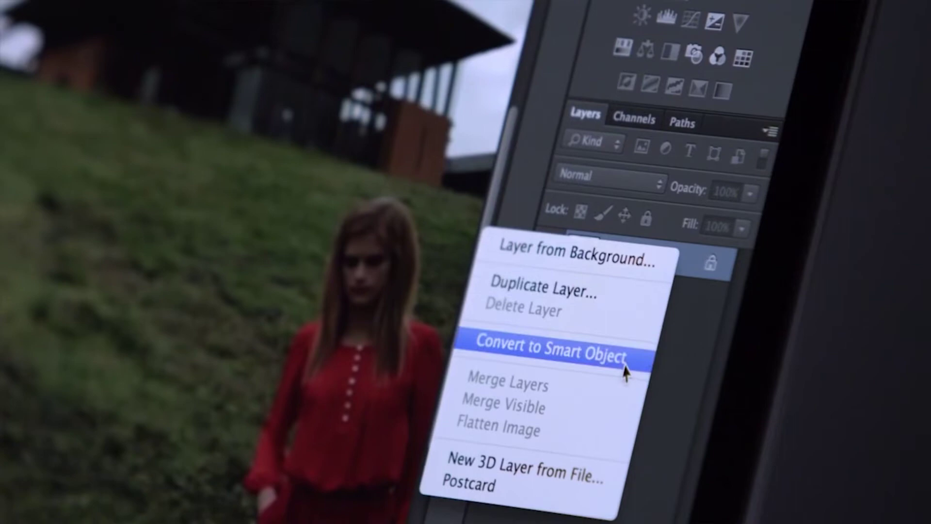
Convert the Background layer to a smart object, then open raws LPA05553–LPA05572 together in Camera Raw
{"action": "left_click", "coordinate": [625, 372]}
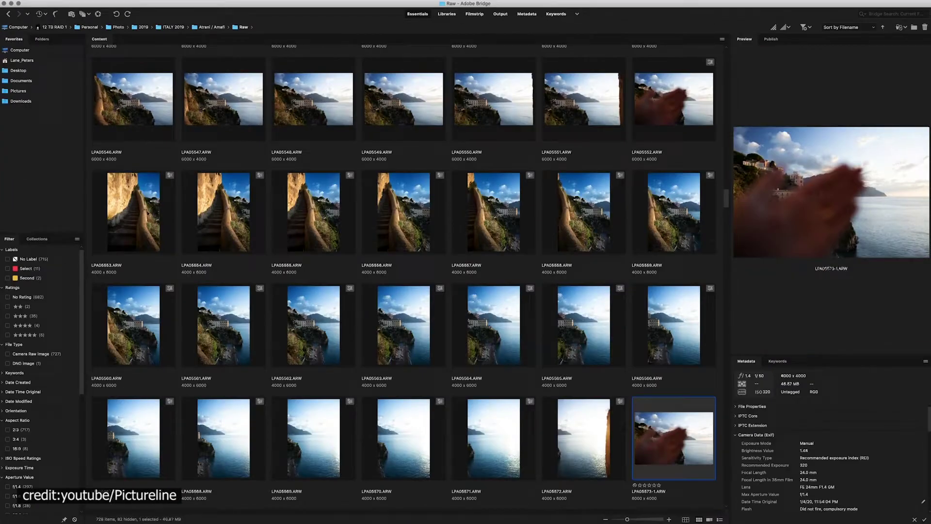
{"action": "left_click", "coordinate": [148, 213]}
{"action": "left_click", "coordinate": [593, 443], "text": "shift"}
{"action": "key", "text": "super+r"}
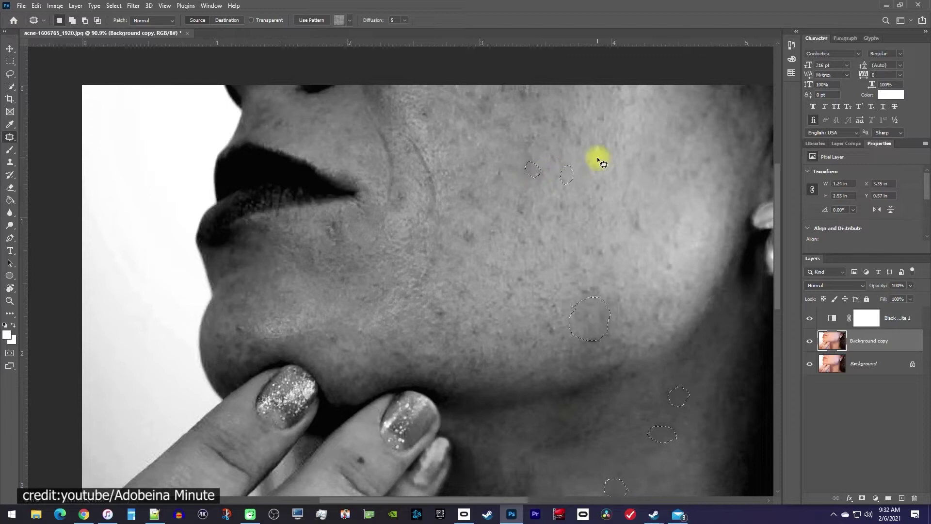
Toggle the Black & White adjustment layer off and on to compare the skin in colour
{"action": "left_click", "coordinate": [809, 318]}
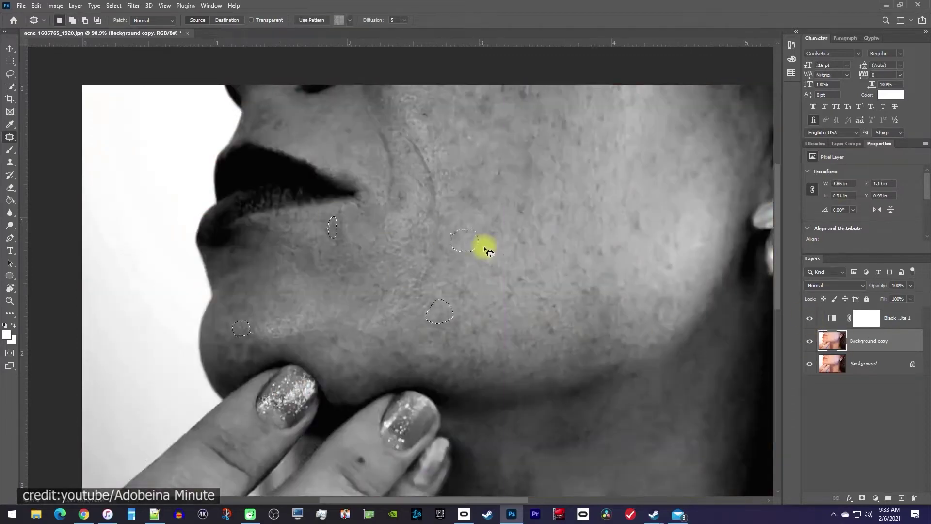
{"action": "left_click", "coordinate": [809, 318]}
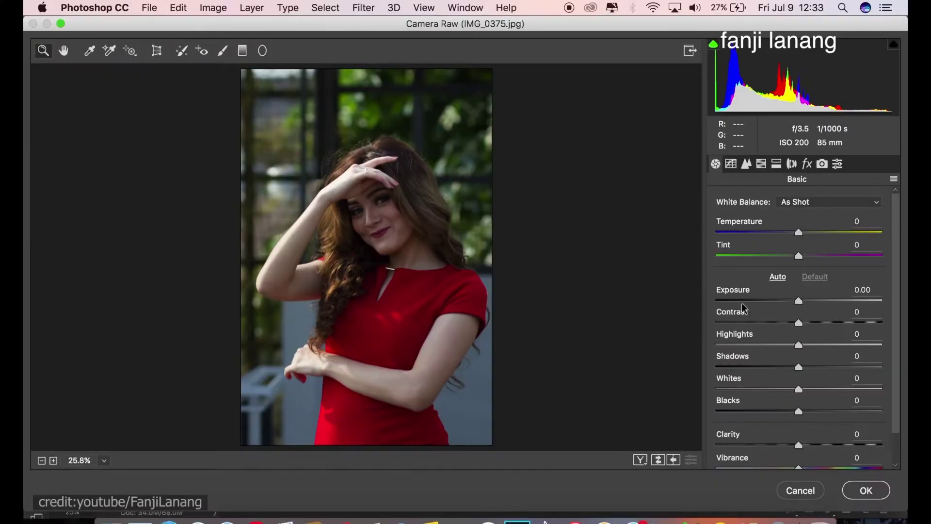
Raise the portrait's exposure slightly and darken the Reds luminance to −45
{"action": "left_click_drag", "start_coordinate": [798, 301], "coordinate": [804, 301]}
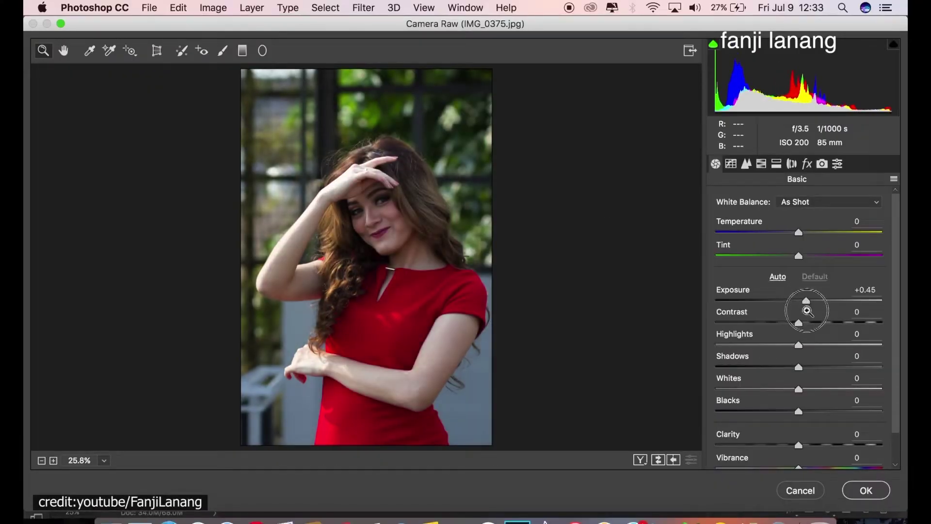
{"action": "left_click", "coordinate": [731, 164]}
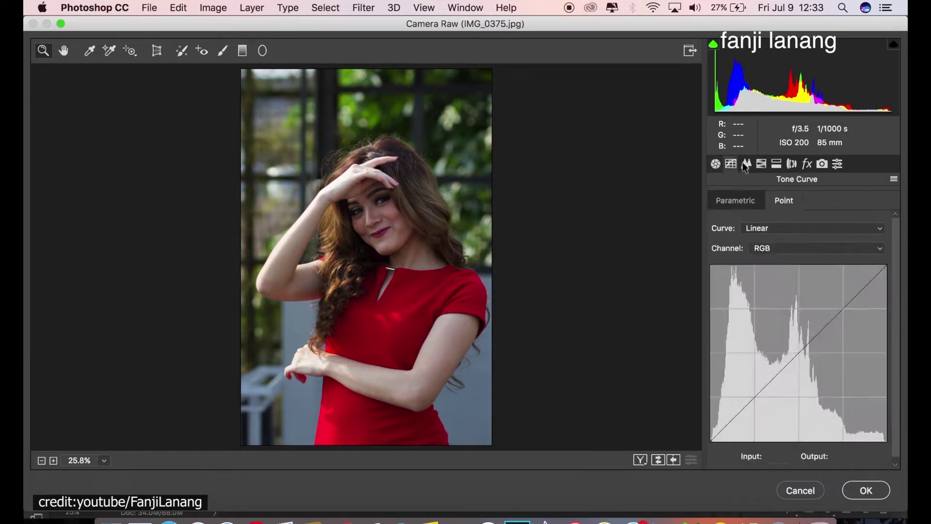
{"action": "left_click", "coordinate": [761, 165]}
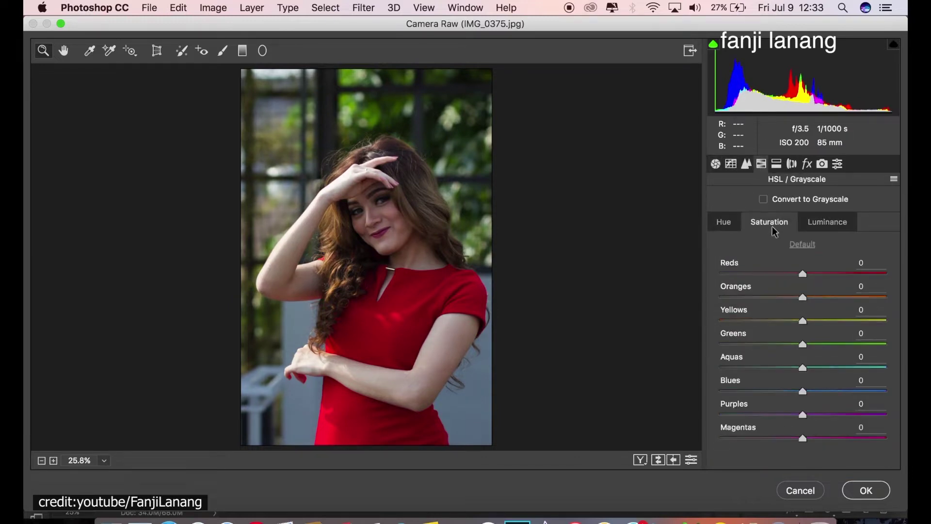
{"action": "left_click_drag", "start_coordinate": [802, 274], "coordinate": [765, 274]}
Set calibration primaries green +100, red +100, blue −100, compare before/after, and apply the edits
{"action": "left_click", "coordinate": [776, 163]}
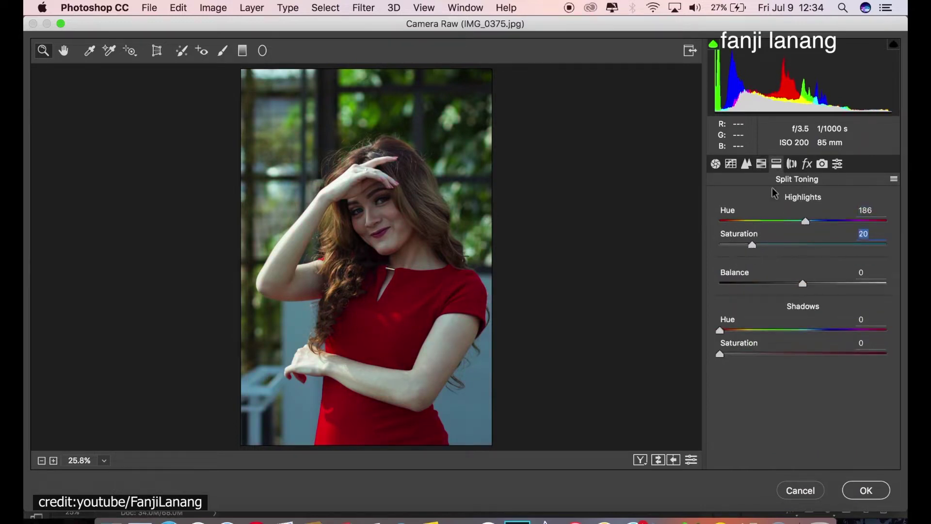
{"action": "left_click", "coordinate": [807, 163]}
{"action": "left_click", "coordinate": [822, 163]}
{"action": "left_click_drag", "start_coordinate": [834, 299], "coordinate": [886, 299]}
{"action": "left_click", "coordinate": [841, 367]}
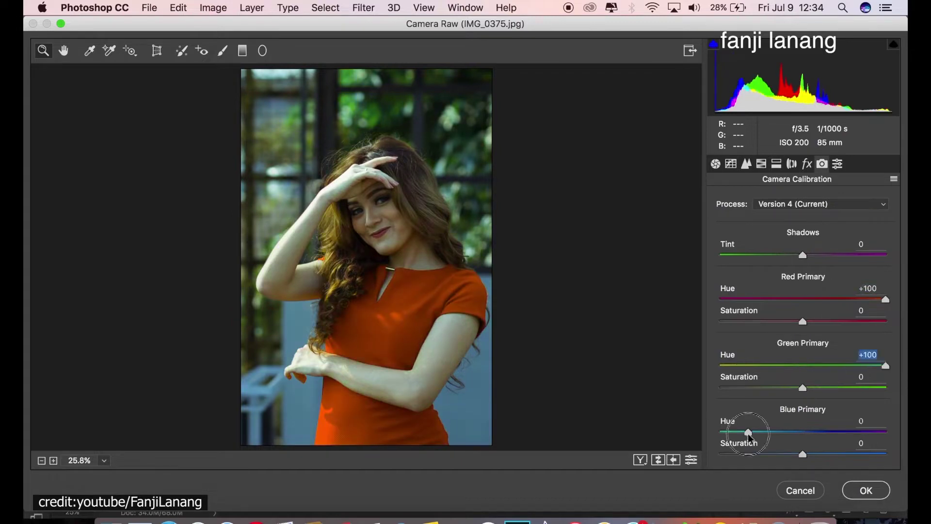
{"action": "left_click_drag", "start_coordinate": [749, 433], "coordinate": [719, 432]}
{"action": "left_click", "coordinate": [640, 460]}
{"action": "left_click", "coordinate": [866, 491]}
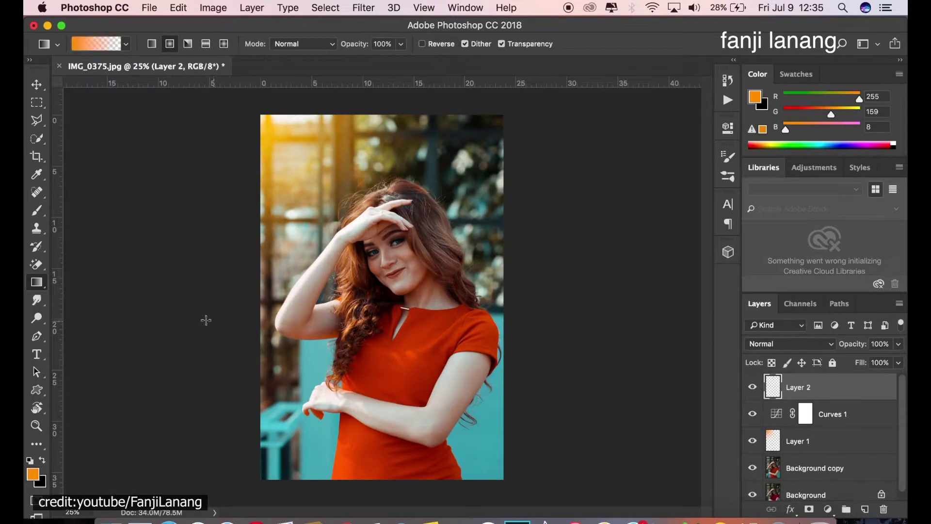
{"action": "left_click", "coordinate": [57, 44]}
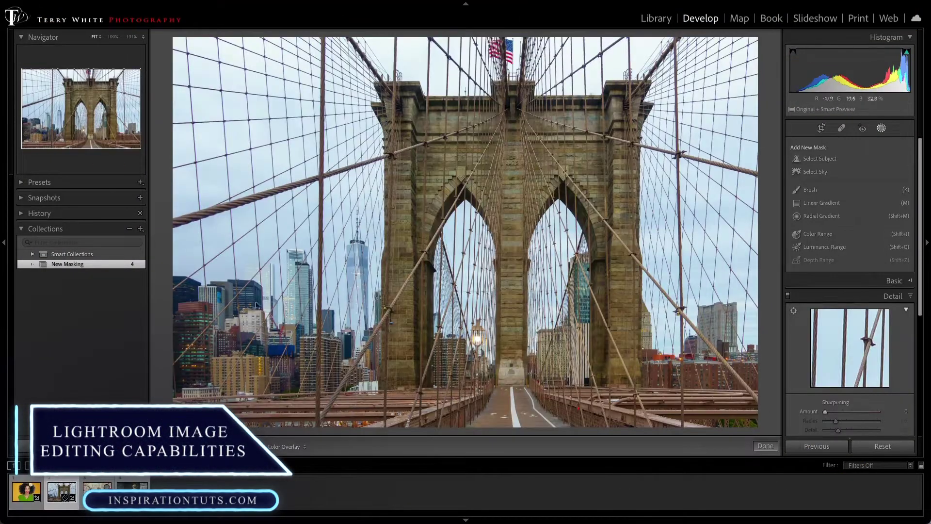
Mask the bridge photo's sky, raise contrast to +87 and exposure to +0.54, and darken shadows
{"action": "left_click", "coordinate": [844, 175]}
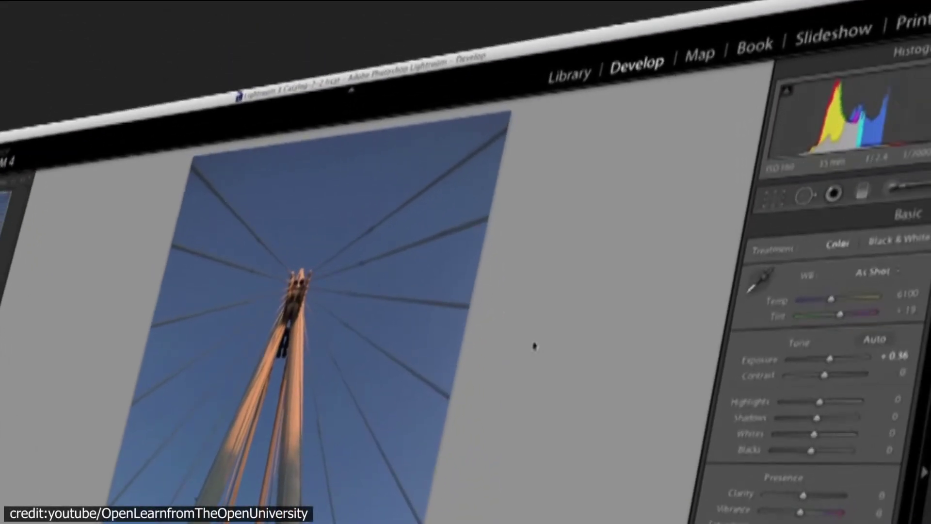
{"action": "left_click_drag", "start_coordinate": [825, 374], "coordinate": [858, 373]}
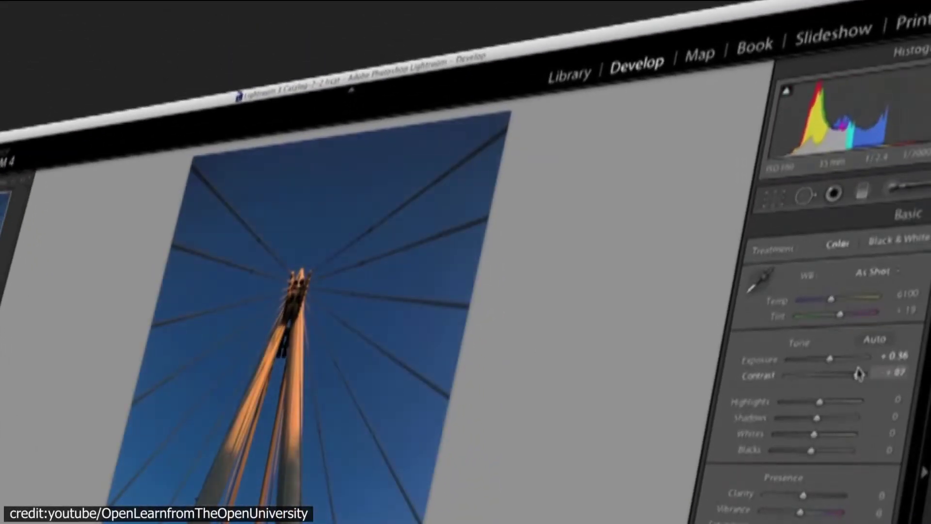
{"action": "left_click_drag", "start_coordinate": [836, 147], "coordinate": [847, 146]}
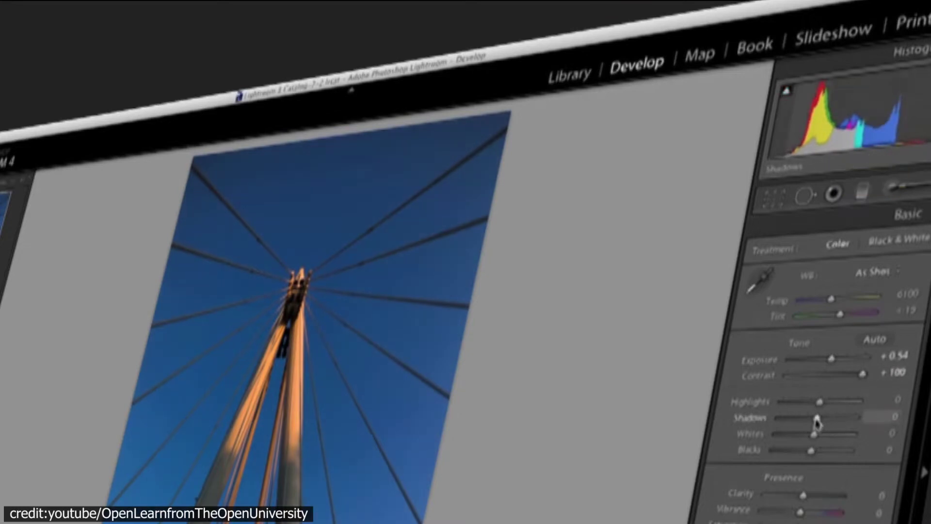
{"action": "left_click_drag", "start_coordinate": [817, 419], "coordinate": [795, 420]}
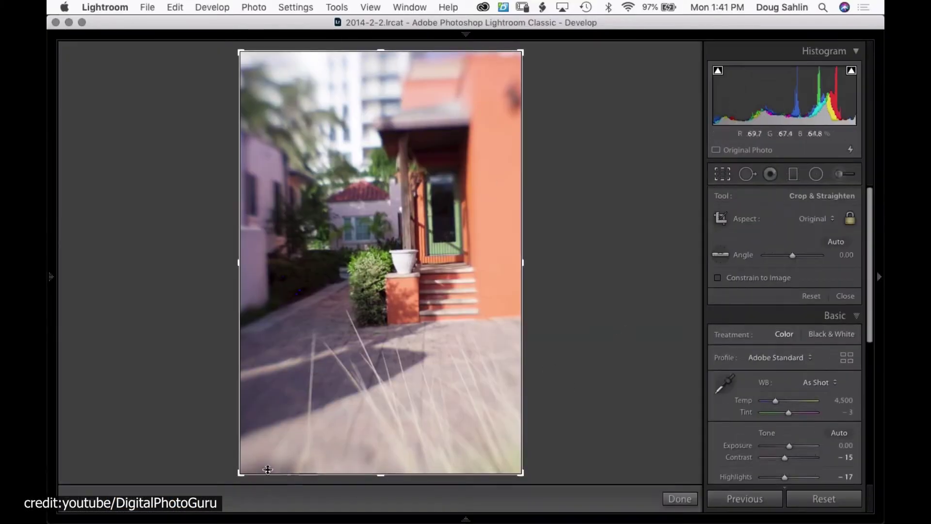
Tighten the crop on the doorway photo and clone the boots out of the lake scene
{"action": "left_click_drag", "start_coordinate": [268, 470], "coordinate": [267, 430]}
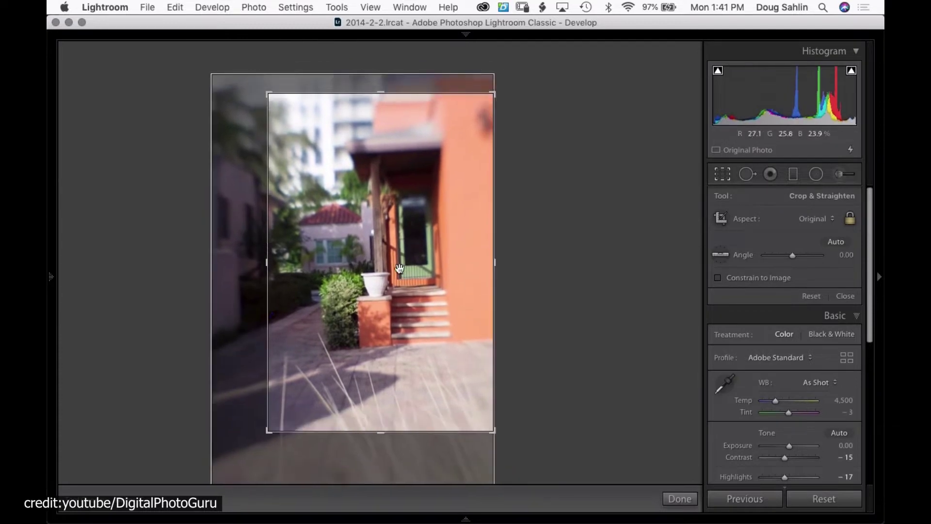
{"action": "left_click_drag", "start_coordinate": [398, 255], "coordinate": [396, 240]}
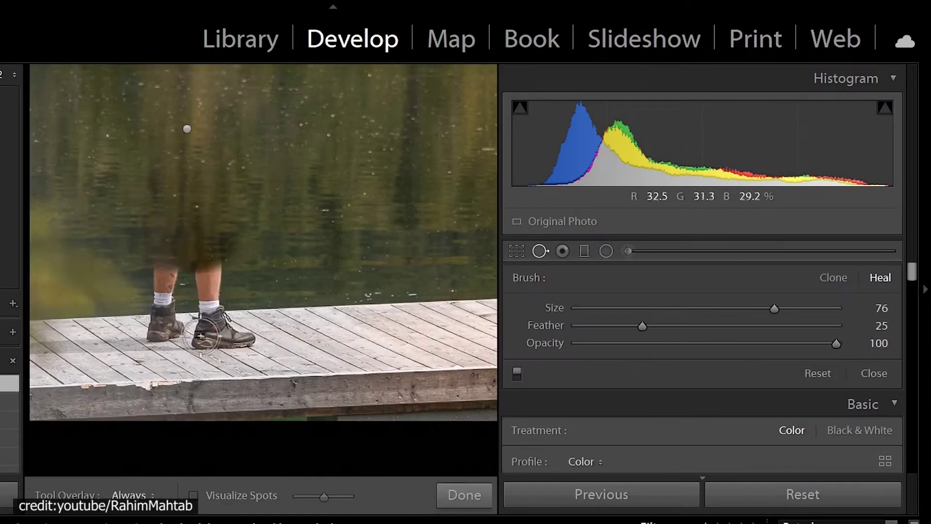
{"action": "left_click_drag", "start_coordinate": [200, 335], "coordinate": [251, 327]}
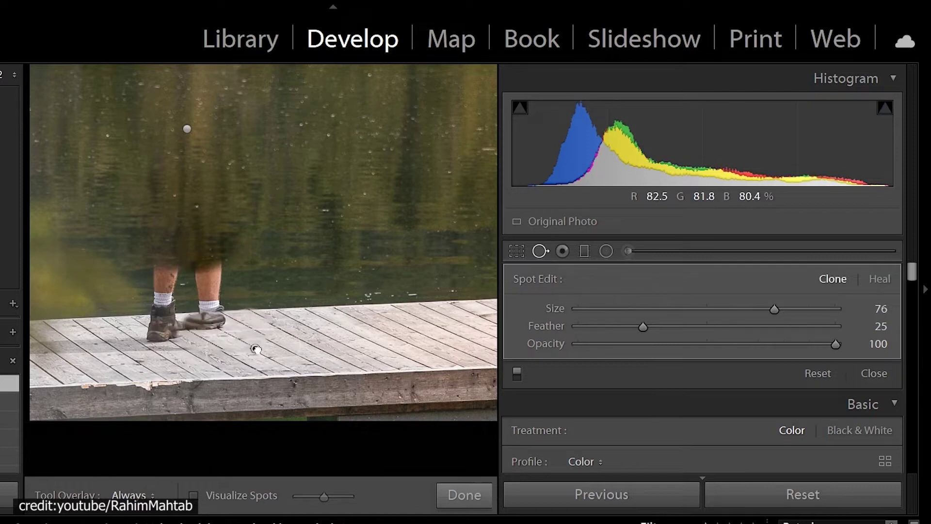
{"action": "left_click_drag", "start_coordinate": [172, 328], "coordinate": [194, 329]}
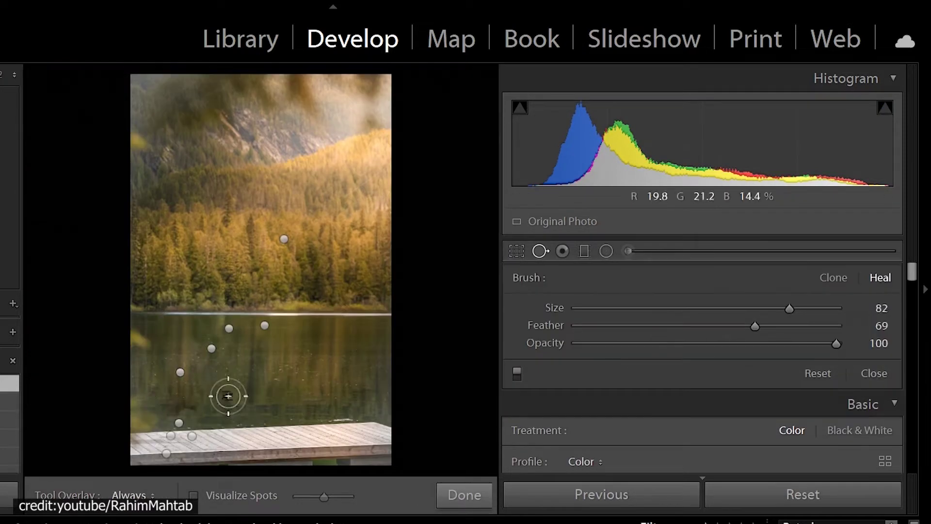
Heal a spot on the lake water, lower blacks to −19 and pull highlights down
{"action": "left_click_drag", "start_coordinate": [216, 398], "coordinate": [177, 398]}
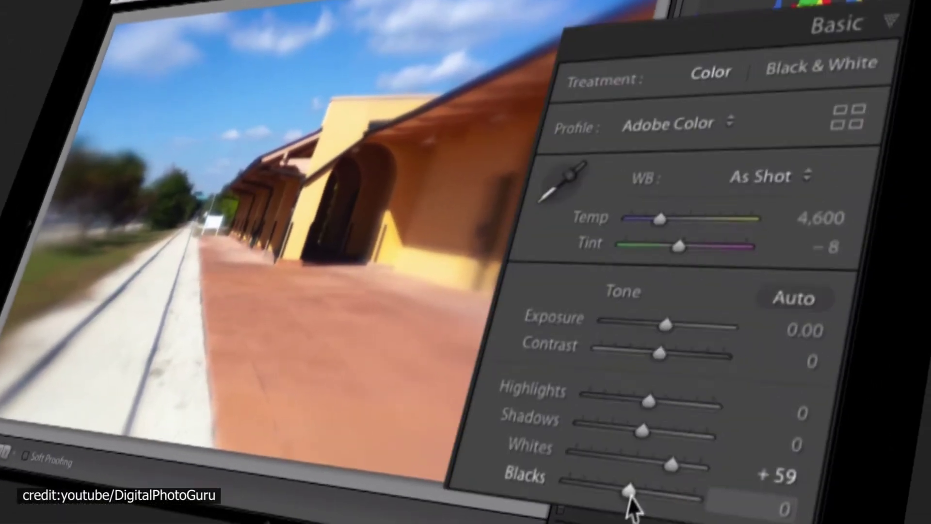
{"action": "left_click_drag", "start_coordinate": [629, 492], "coordinate": [618, 493]}
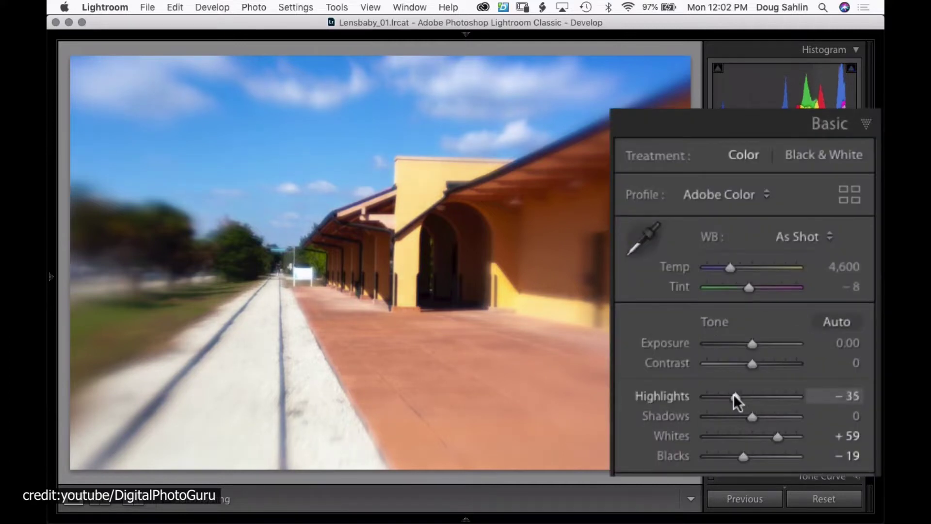
{"action": "mouse_move", "coordinate": [779, 354]}
{"action": "left_mouse_down"}
{"action": "mouse_move", "coordinate": [792, 354]}
{"action": "mouse_move", "coordinate": [785, 353]}
{"action": "mouse_move", "coordinate": [790, 366]}
{"action": "left_mouse_up"}
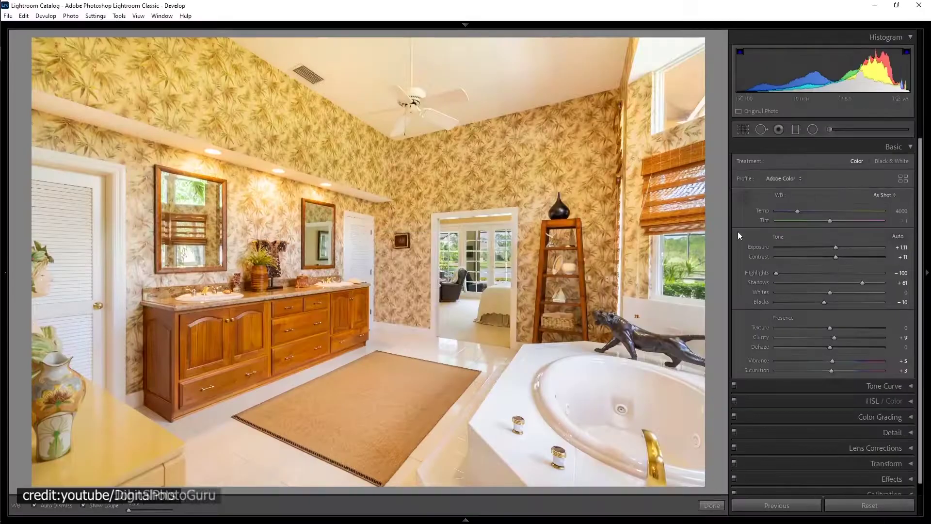
Set the bathroom photo's white balance by sampling the white door frame and adjust its whites
{"action": "left_click", "coordinate": [370, 224]}
{"action": "left_click", "coordinate": [404, 347]}
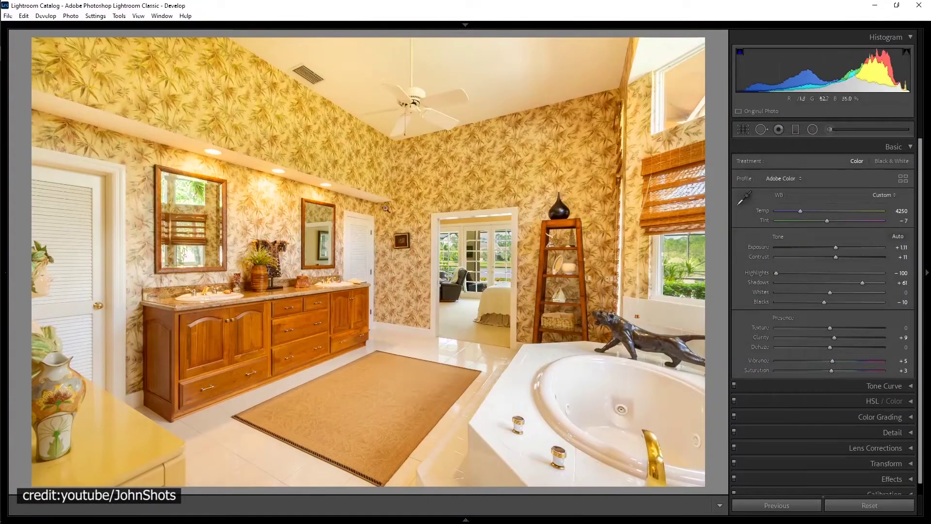
{"action": "left_click", "coordinate": [394, 258]}
{"action": "key", "text": "w"}
{"action": "left_click", "coordinate": [310, 291]}
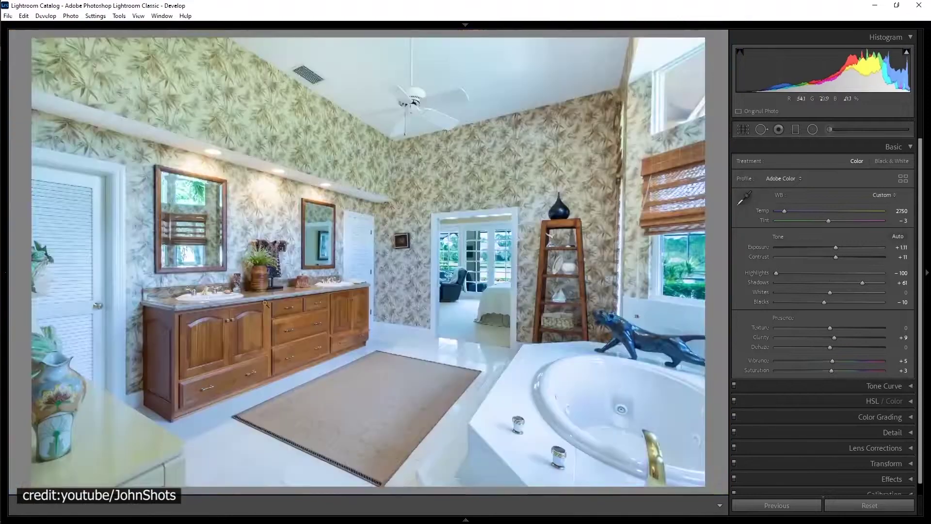
{"action": "left_click", "coordinate": [373, 225]}
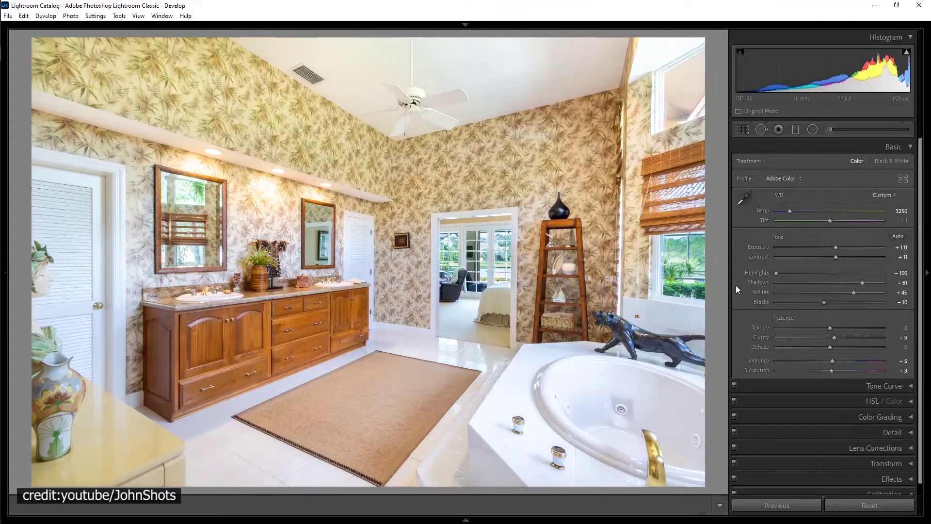
{"action": "left_click_drag", "start_coordinate": [829, 292], "coordinate": [855, 292]}
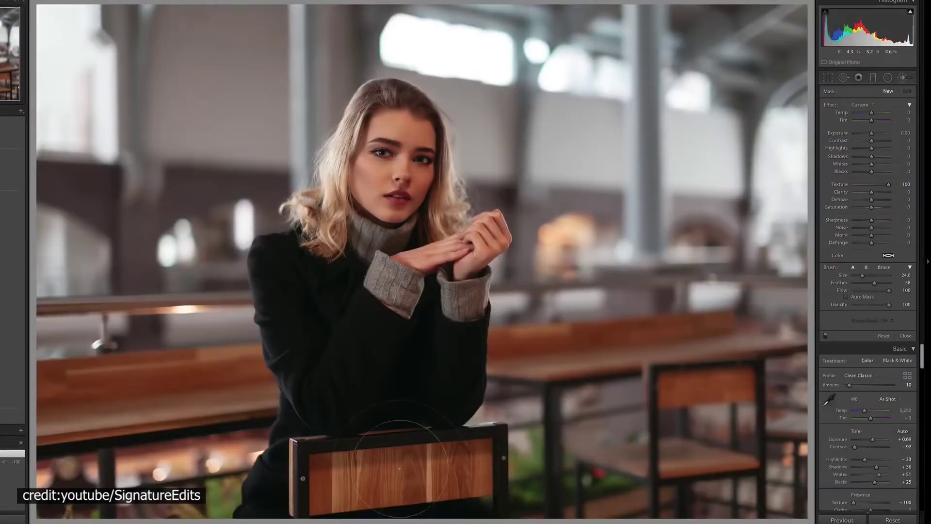
Zoom in on the model's face and start a local Texture adjustment brush
{"action": "key", "text": "k"}
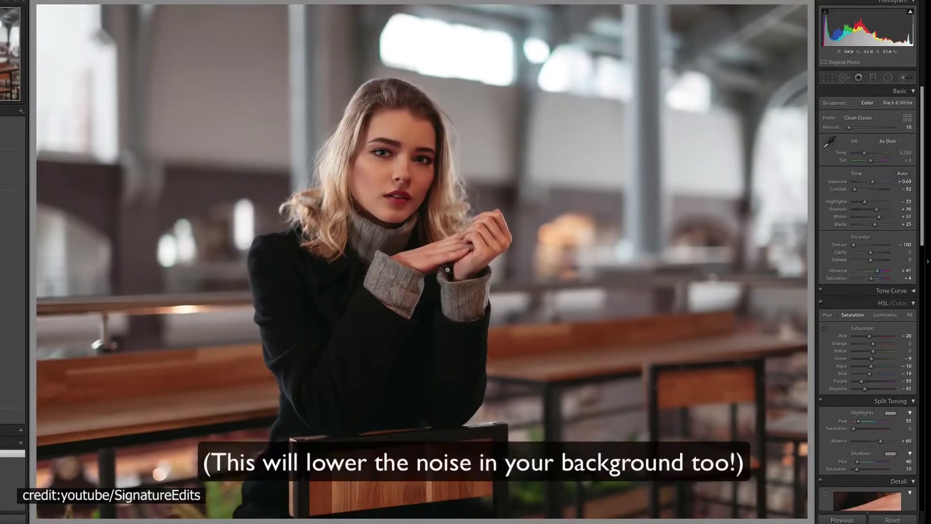
{"action": "left_click", "coordinate": [378, 181]}
{"action": "key", "text": "k"}
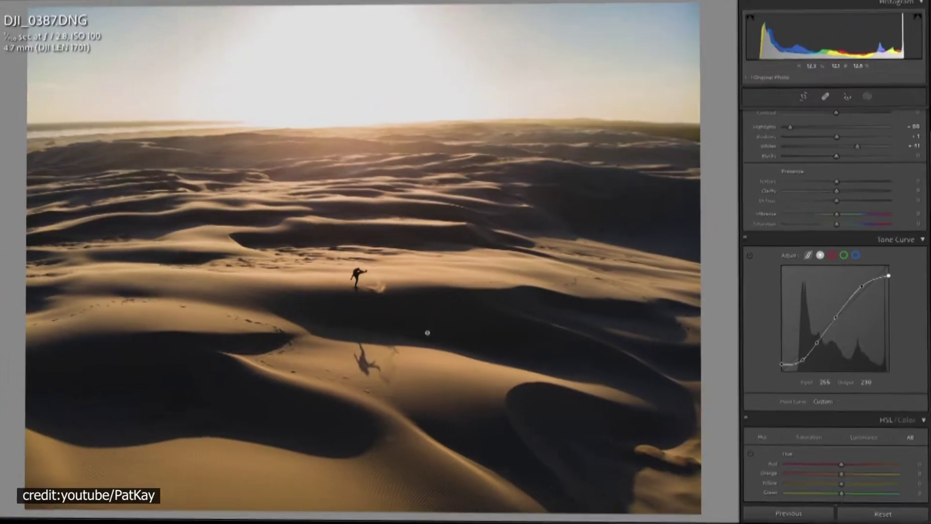
Switch the dune photo's point curve to a contrast preset and adjust the building's sharpening radius
{"action": "right_click", "coordinate": [802, 360]}
{"action": "left_click", "coordinate": [817, 399]}
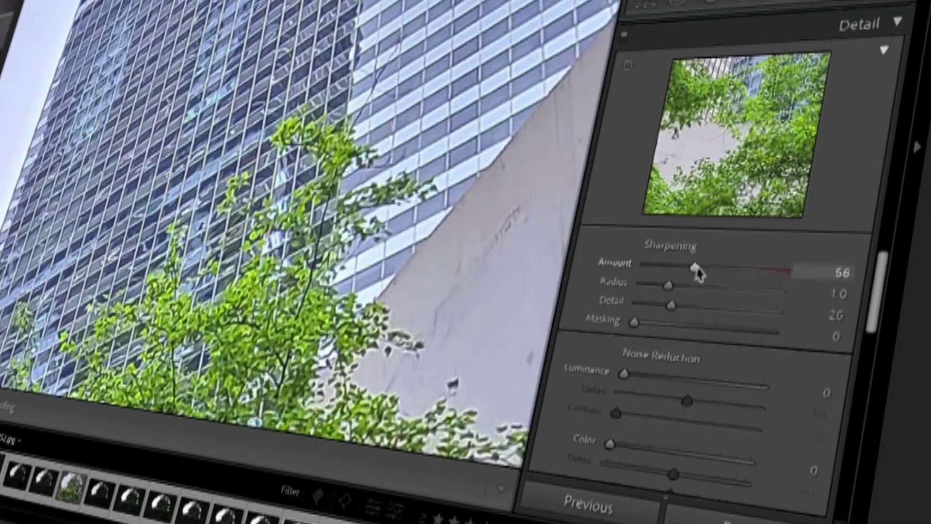
{"action": "left_click_drag", "start_coordinate": [668, 285], "coordinate": [669, 285]}
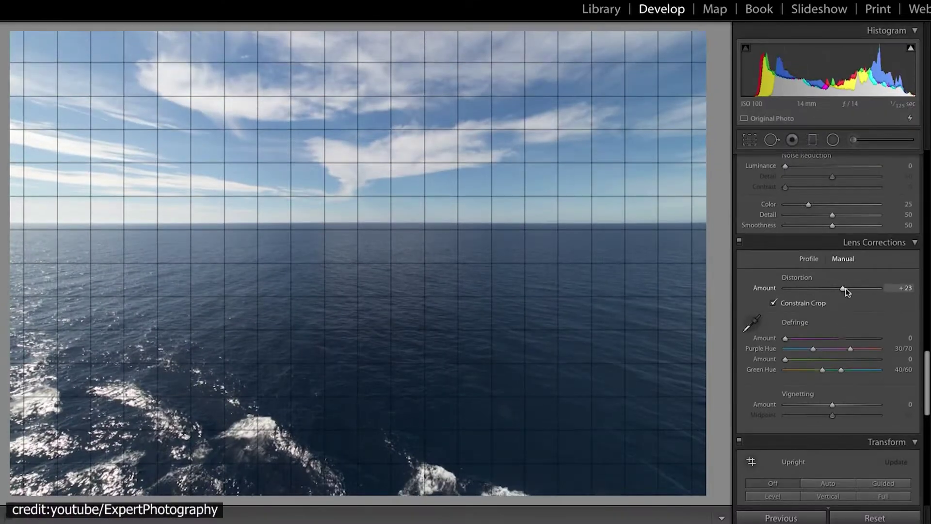
Apply manual distortion +23 with Constrain Crop, the lens profile correction, and chromatic aberration removal
{"action": "mouse_move", "coordinate": [833, 290]}
{"action": "left_mouse_down"}
{"action": "mouse_move", "coordinate": [908, 289]}
{"action": "mouse_move", "coordinate": [842, 290]}
{"action": "left_mouse_up"}
{"action": "left_click", "coordinate": [772, 302]}
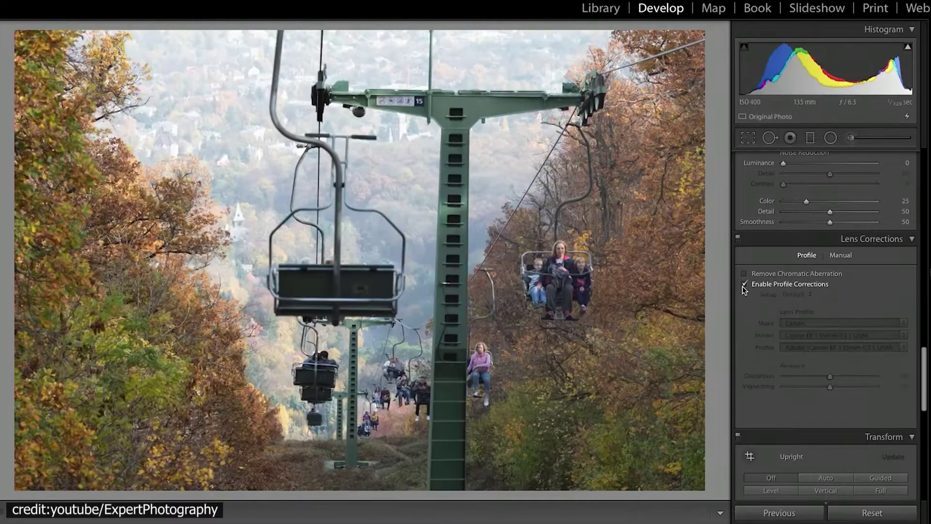
{"action": "left_click", "coordinate": [745, 284]}
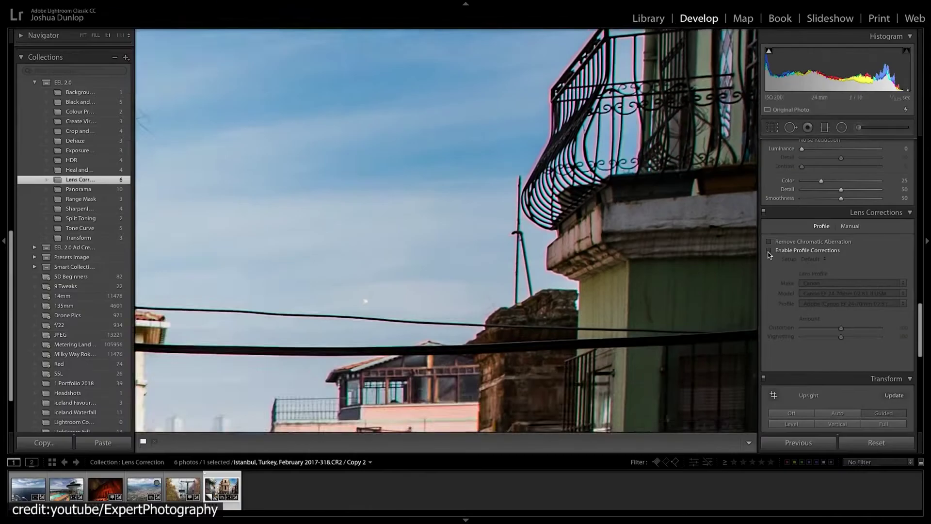
{"action": "left_click_drag", "start_coordinate": [519, 153], "coordinate": [422, 174]}
{"action": "key", "text": "ctrl+="}
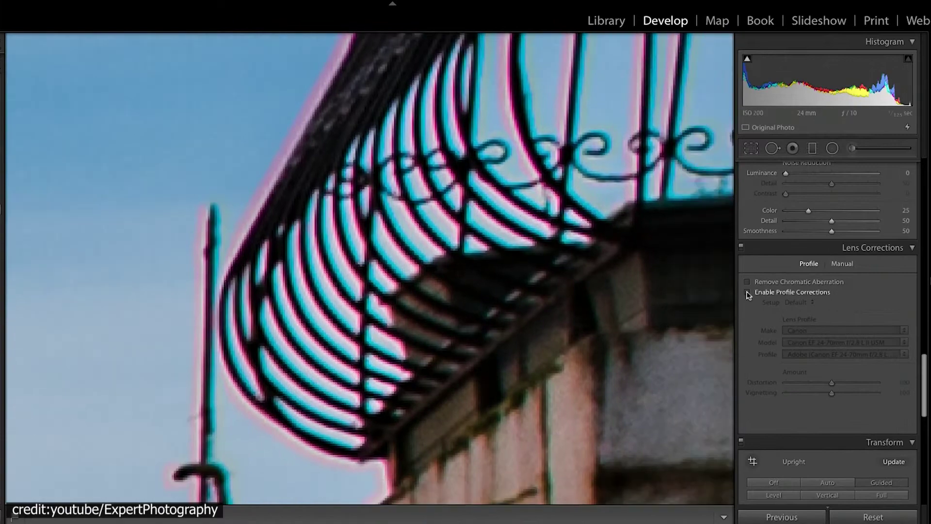
{"action": "left_click", "coordinate": [747, 282]}
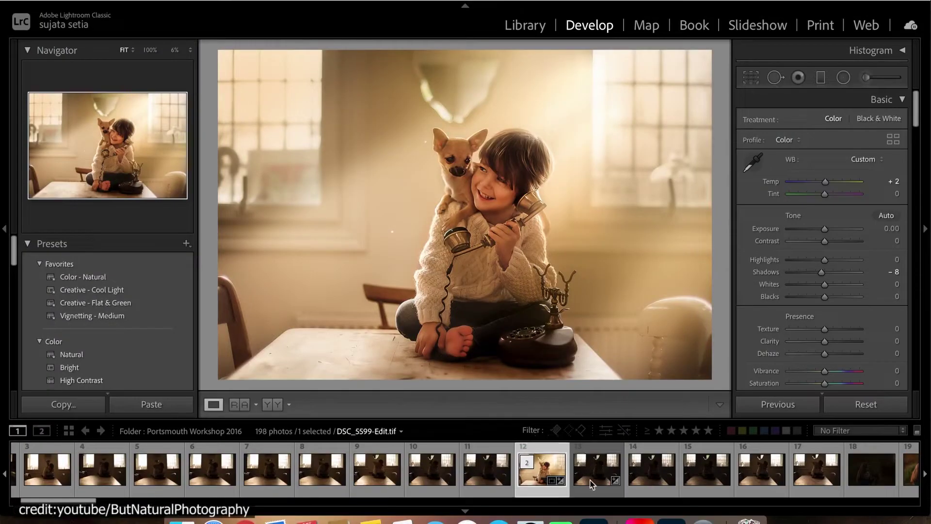
On DSC_5599.NEF, lift Shadows to +100 to reveal the child and dog, then reset to compare
{"action": "left_click", "coordinate": [594, 478]}
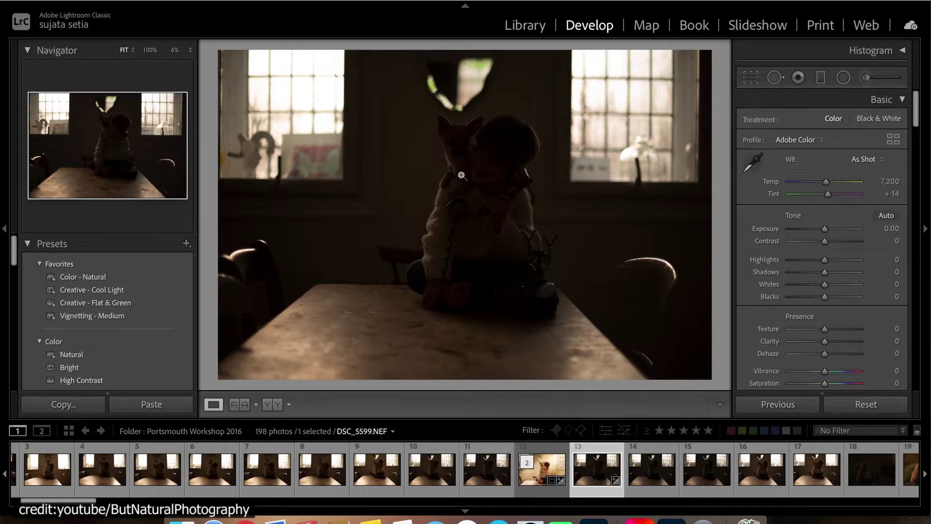
{"action": "left_click", "coordinate": [203, 474]}
{"action": "left_click", "coordinate": [596, 480]}
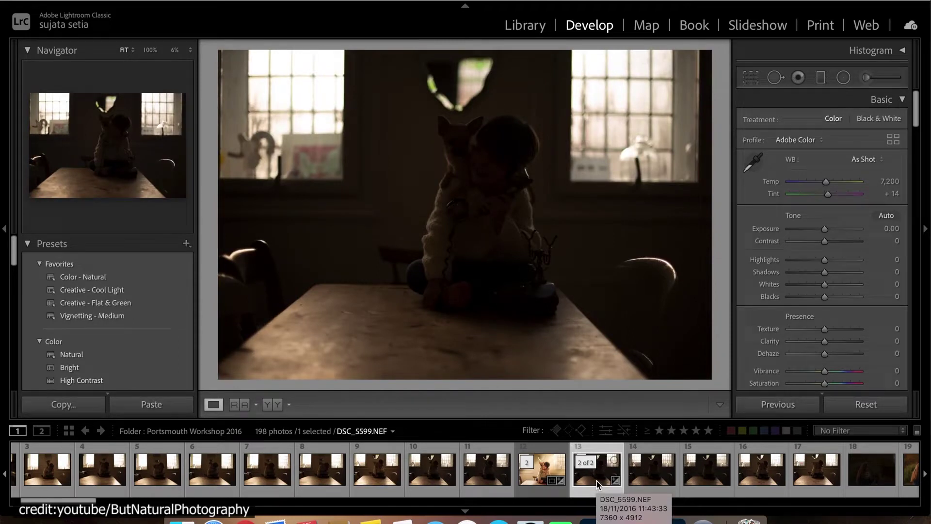
{"action": "left_click_drag", "start_coordinate": [824, 271], "coordinate": [866, 271]}
{"action": "double_click", "coordinate": [765, 275]}
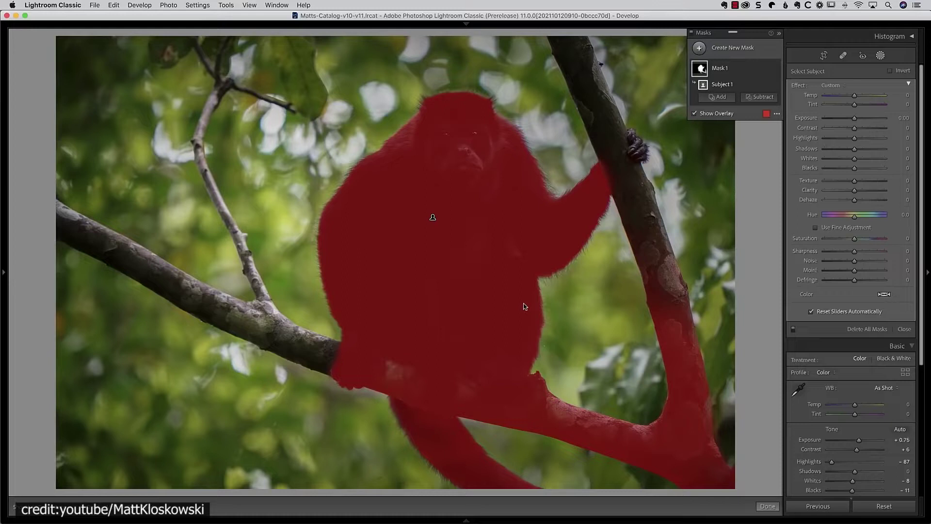
Raise the monkey mask's shadows, then show the Library grid with its Metadata filter columns
{"action": "left_click_drag", "start_coordinate": [854, 149], "coordinate": [867, 152]}
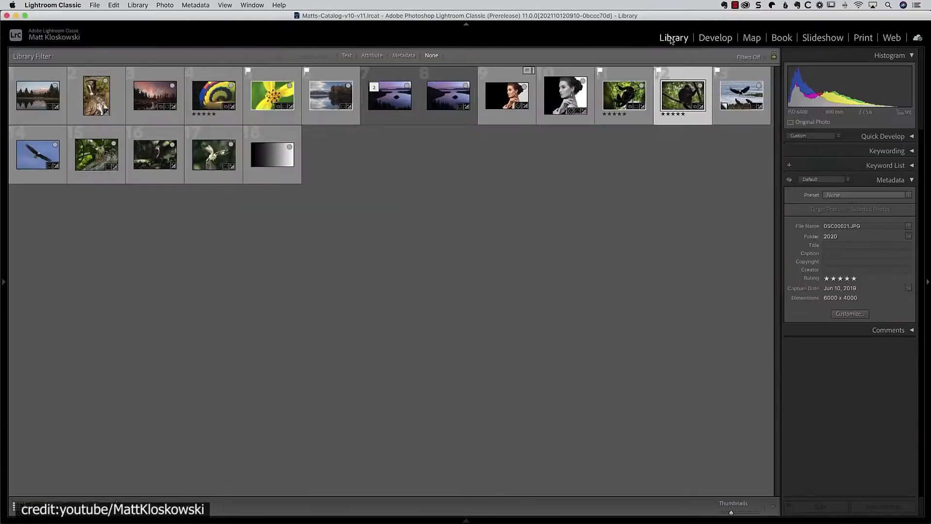
{"action": "left_click", "coordinate": [224, 5]}
{"action": "left_click", "coordinate": [402, 56]}
{"action": "left_click", "coordinate": [609, 69]}
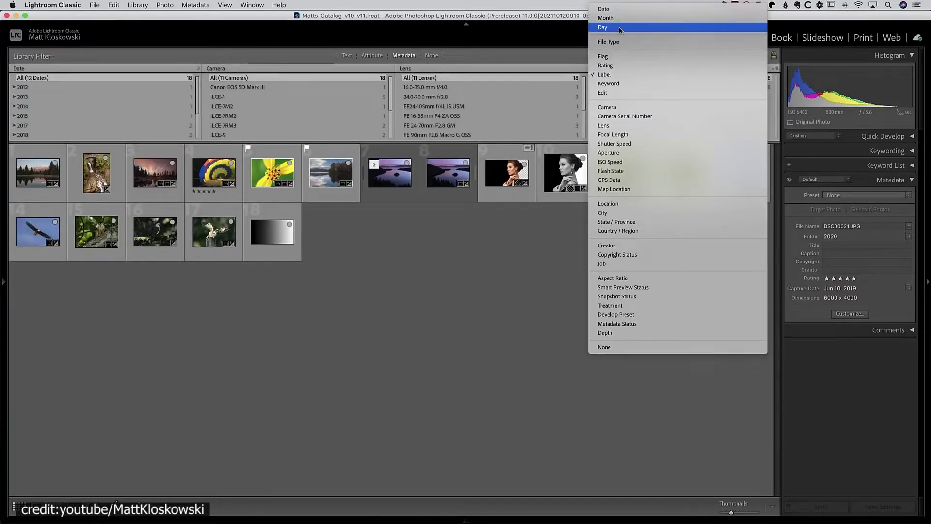
{"action": "key", "text": "Escape"}
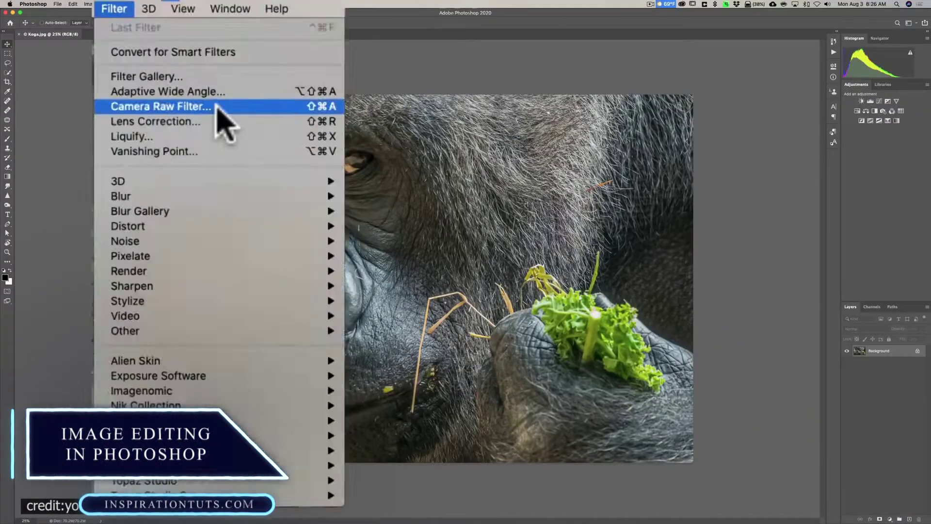
Open the gorilla photo in the Camera Raw Filter and expand and collapse the Curve and Detail panels
{"action": "left_click", "coordinate": [276, 118]}
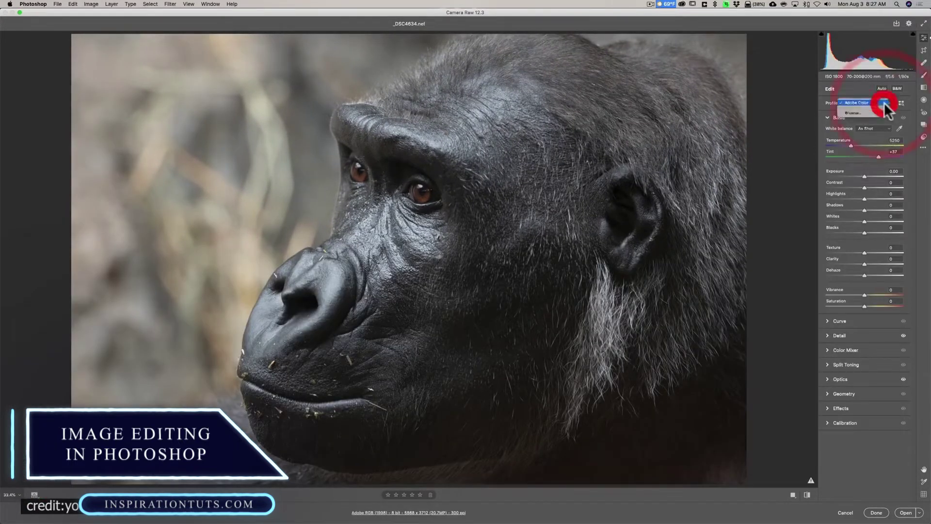
{"action": "left_click", "coordinate": [826, 130]}
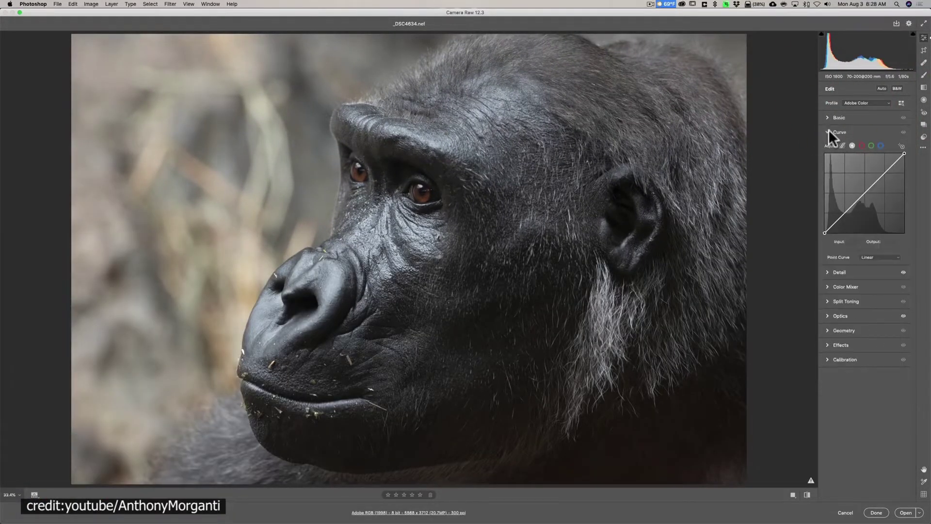
{"action": "left_click", "coordinate": [829, 130]}
{"action": "left_click", "coordinate": [827, 142]}
{"action": "left_click", "coordinate": [828, 145]}
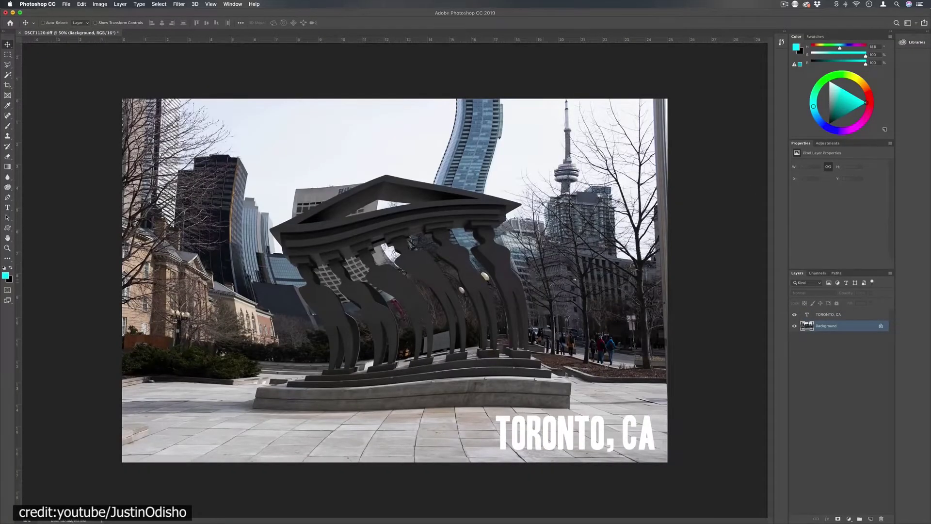
Add a Brightness/Contrast layer (Contrast 37) and move the Gradient Tool into Extra Tools
{"action": "left_click", "coordinate": [121, 3]}
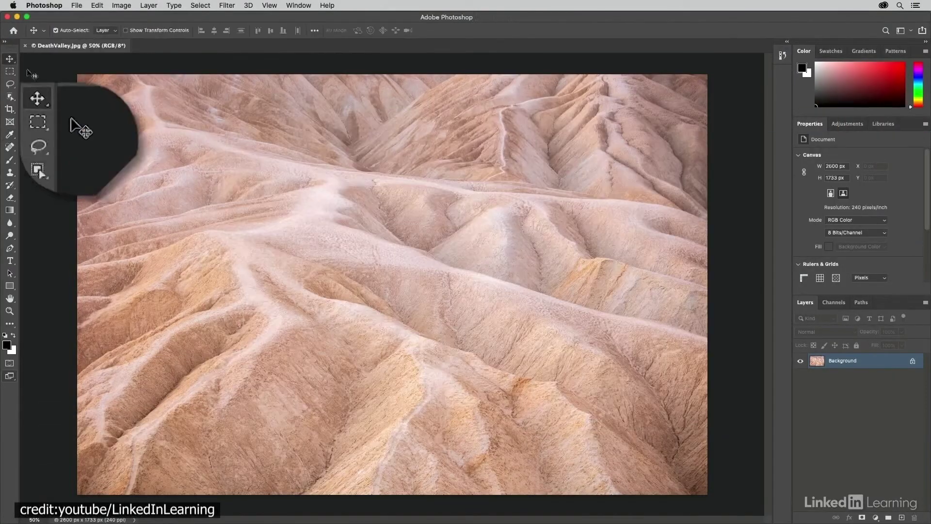
{"action": "left_click", "coordinate": [9, 84]}
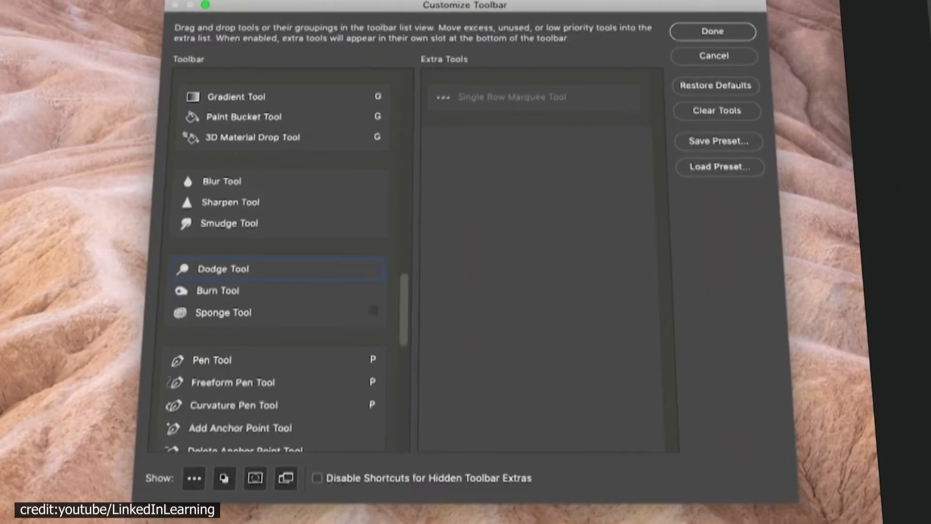
{"action": "left_click_drag", "start_coordinate": [254, 106], "coordinate": [485, 140]}
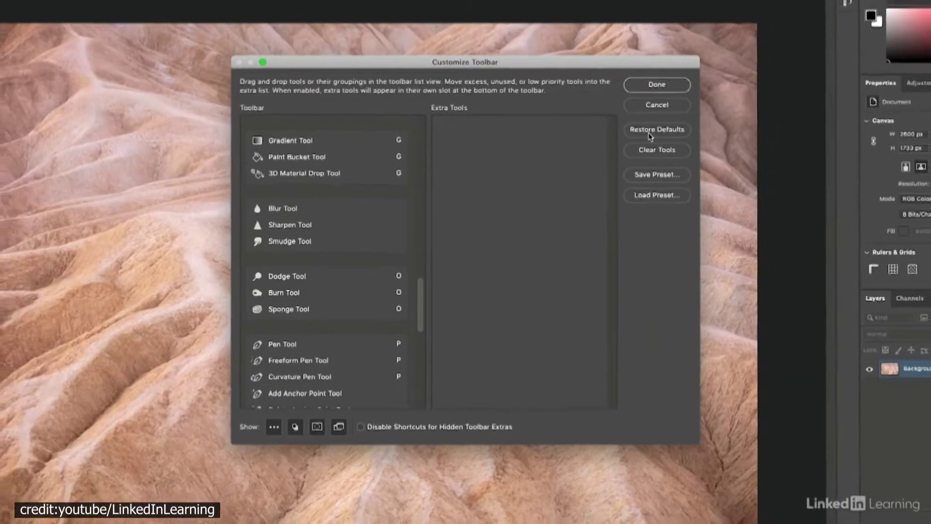
{"action": "left_click", "coordinate": [712, 31]}
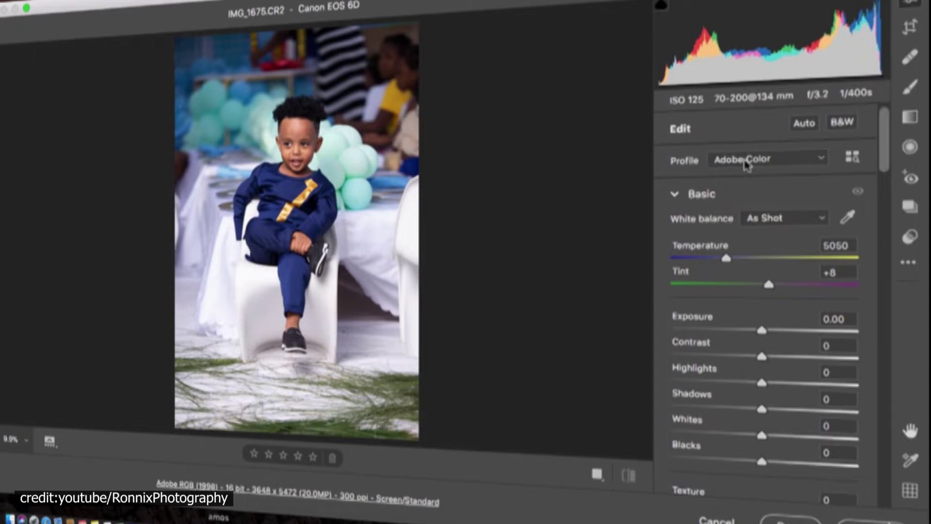
Apply the Adobe Landscape profile with Highlights −72, Blacks −16, Shadows +34, then inspect the forehead at full size
{"action": "left_click", "coordinate": [759, 170]}
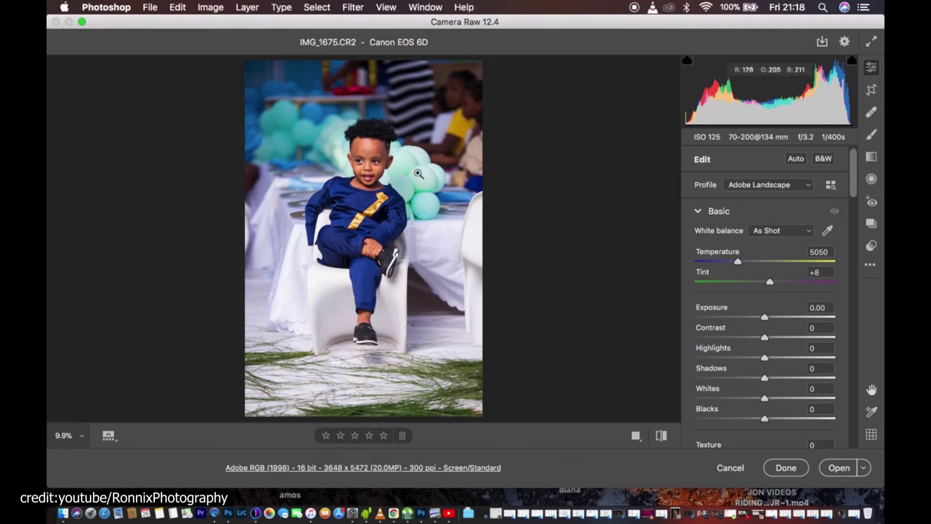
{"action": "left_click_drag", "start_coordinate": [765, 358], "coordinate": [715, 358]}
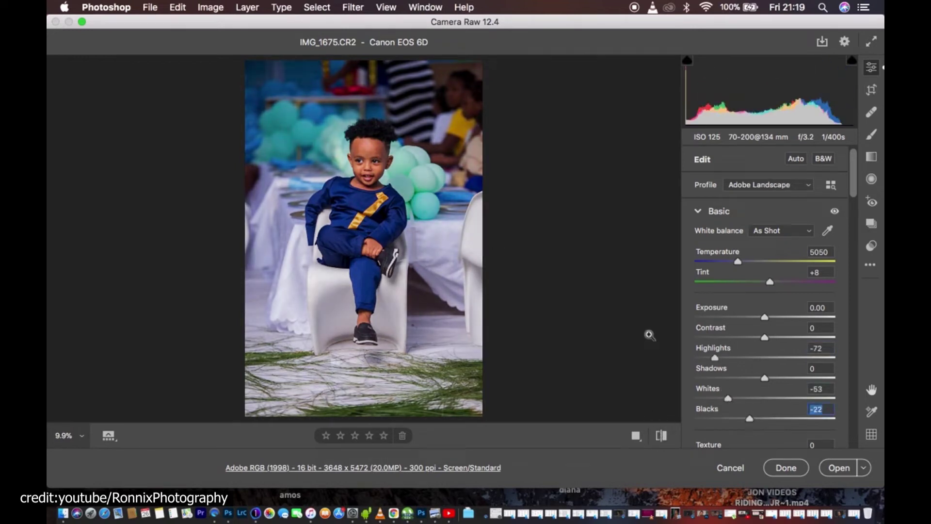
{"action": "left_click_drag", "start_coordinate": [750, 418], "coordinate": [753, 418]}
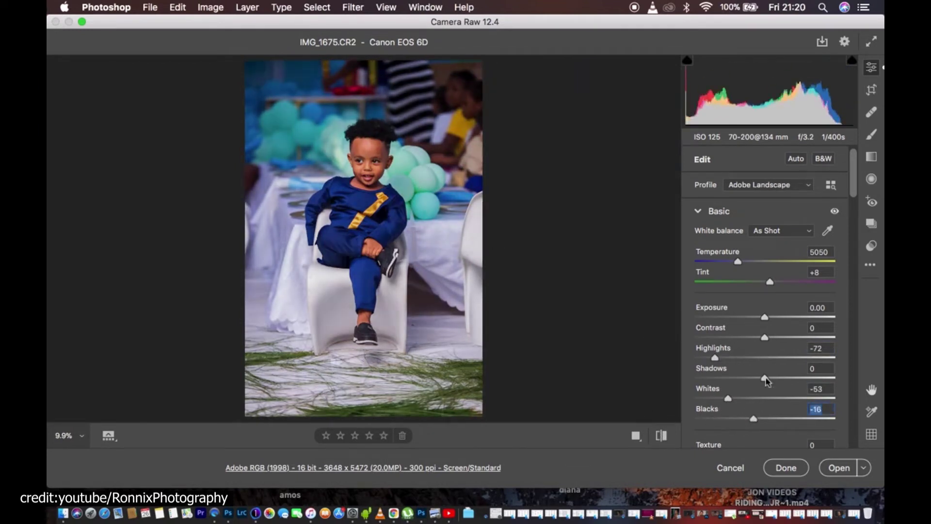
{"action": "left_click_drag", "start_coordinate": [765, 378], "coordinate": [788, 378]}
{"action": "left_click", "coordinate": [372, 152]}
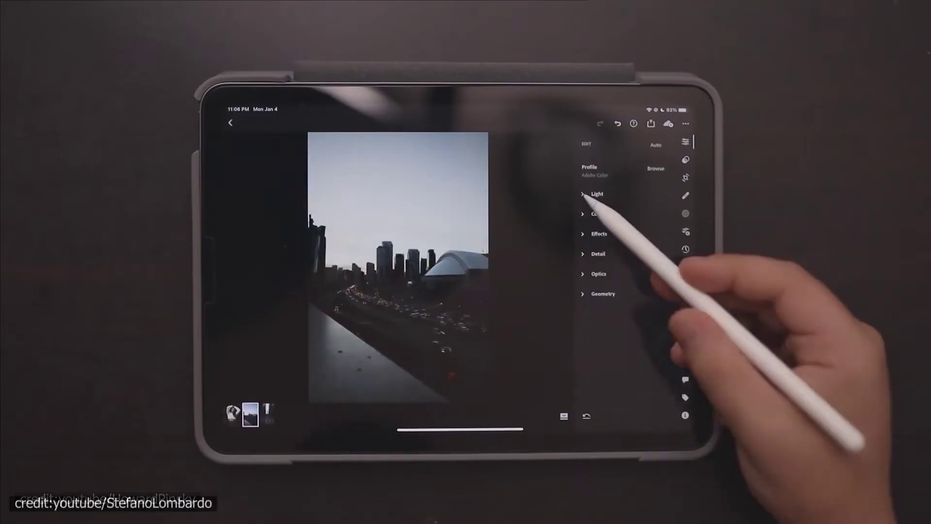
Adjust the Light sliders and the Color mix controls to change the photo's tones
{"action": "left_click", "coordinate": [586, 194]}
{"action": "mouse_move", "coordinate": [634, 244]}
{"action": "left_mouse_down"}
{"action": "mouse_move", "coordinate": [636, 233]}
{"action": "mouse_move", "coordinate": [621, 256]}
{"action": "left_mouse_up"}
{"action": "left_click", "coordinate": [596, 326]}
{"action": "left_click", "coordinate": [626, 336]}
{"action": "left_click_drag", "start_coordinate": [626, 329], "coordinate": [651, 329]}
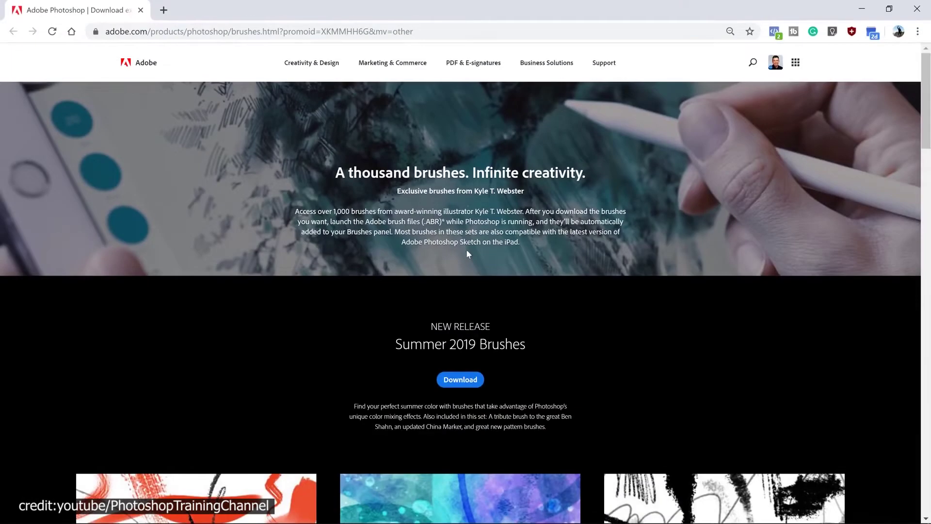
{"action": "scroll", "coordinate": [326, 223], "scroll_direction": "down", "scroll_amount": 20}
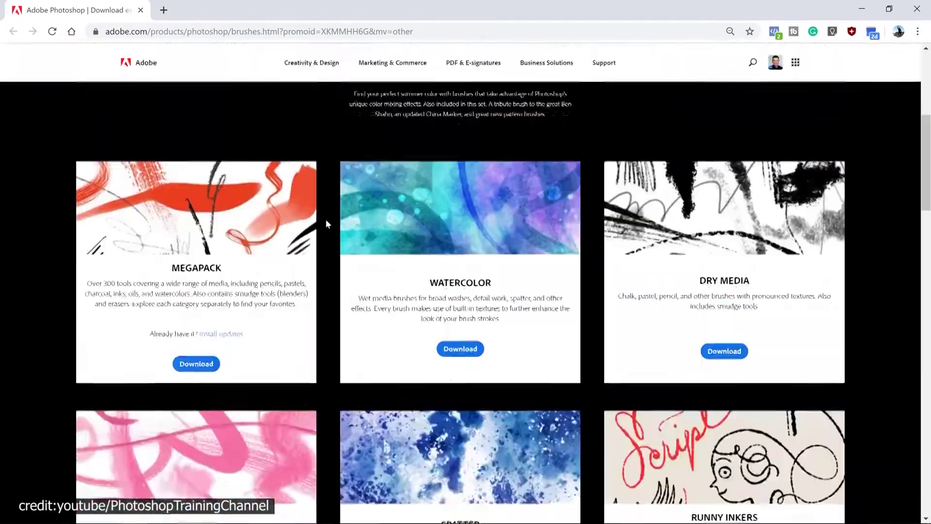
{"action": "scroll", "coordinate": [408, 333], "scroll_direction": "up", "scroll_amount": 20}
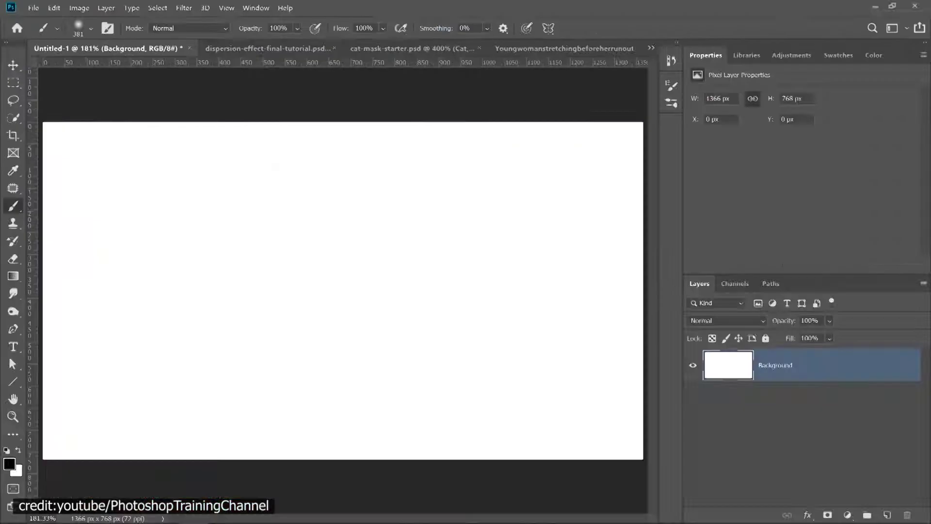
Choose a Kyle's Concept foliage brush and paint brown leaf strokes across the canvas
{"action": "left_click", "coordinate": [91, 28]}
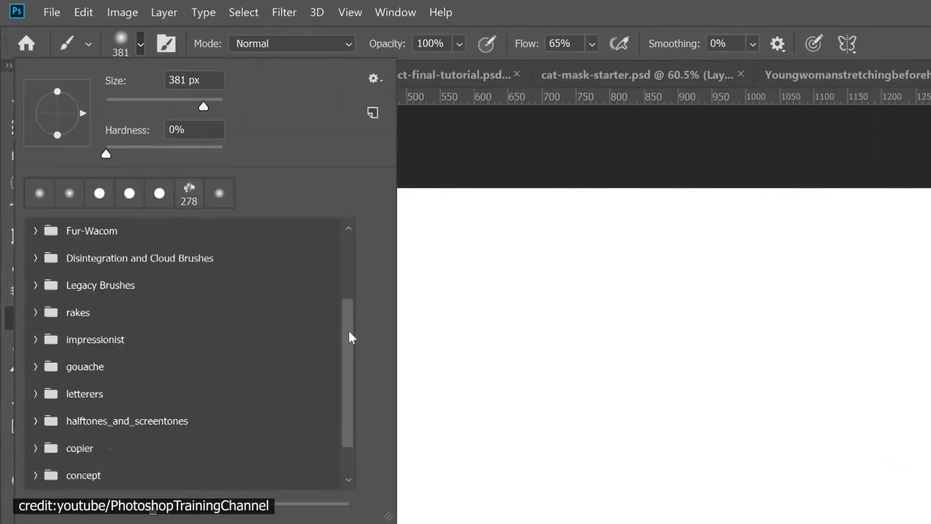
{"action": "scroll", "coordinate": [349, 337], "scroll_direction": "down", "scroll_amount": 2}
{"action": "left_click", "coordinate": [35, 422]}
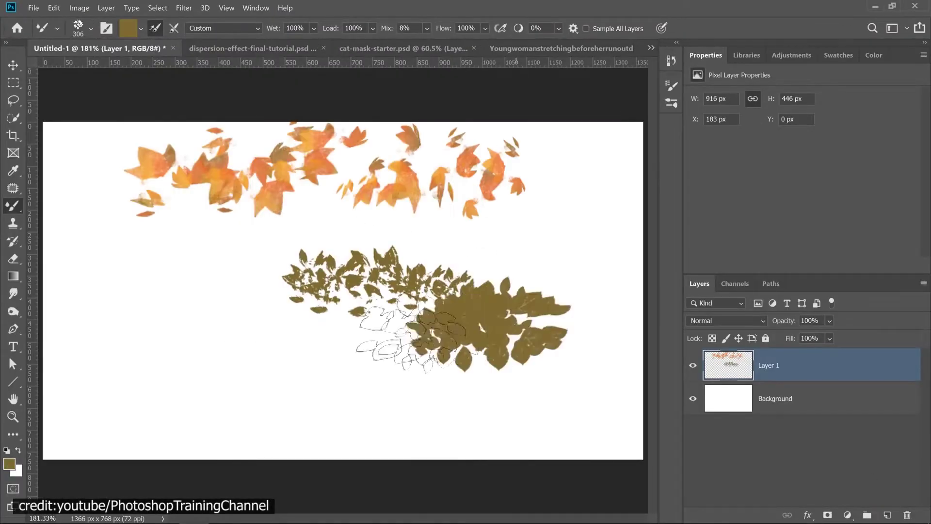
{"action": "mouse_move", "coordinate": [412, 334]}
{"action": "left_mouse_down"}
{"action": "mouse_move", "coordinate": [227, 313]}
{"action": "mouse_move", "coordinate": [331, 232]}
{"action": "mouse_move", "coordinate": [413, 237]}
{"action": "mouse_move", "coordinate": [166, 281]}
{"action": "left_mouse_up"}
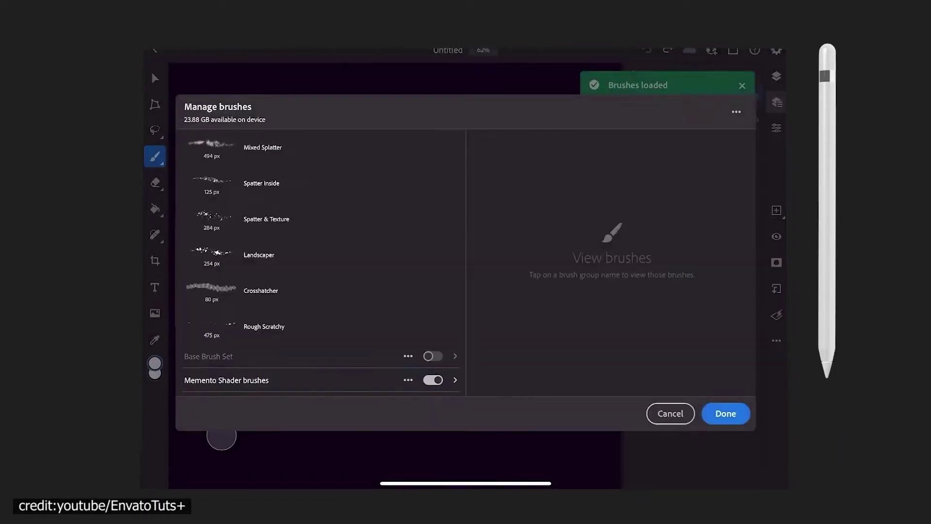
Import the Memento Shader brushes file from the Downloads folder into the brush library
{"action": "left_click", "coordinate": [291, 380]}
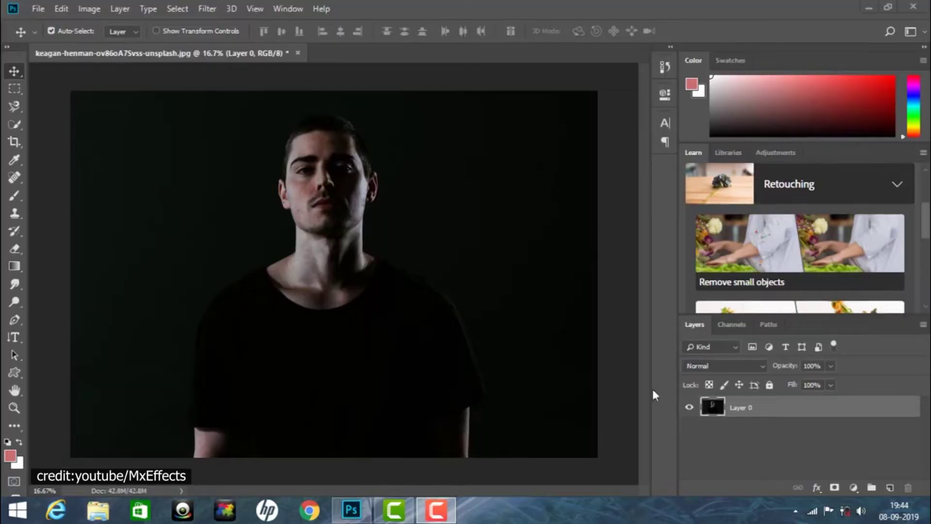
Make the gradient's colour stop magenta and move its transparency stop to location 58
{"action": "left_click", "coordinate": [854, 487]}
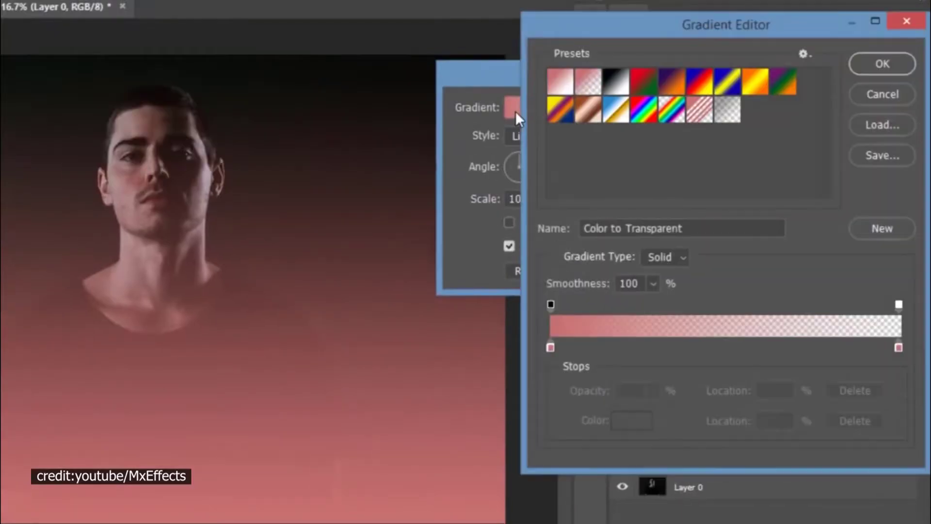
{"action": "left_click", "coordinate": [626, 420]}
{"action": "type", "text": "ff00"}
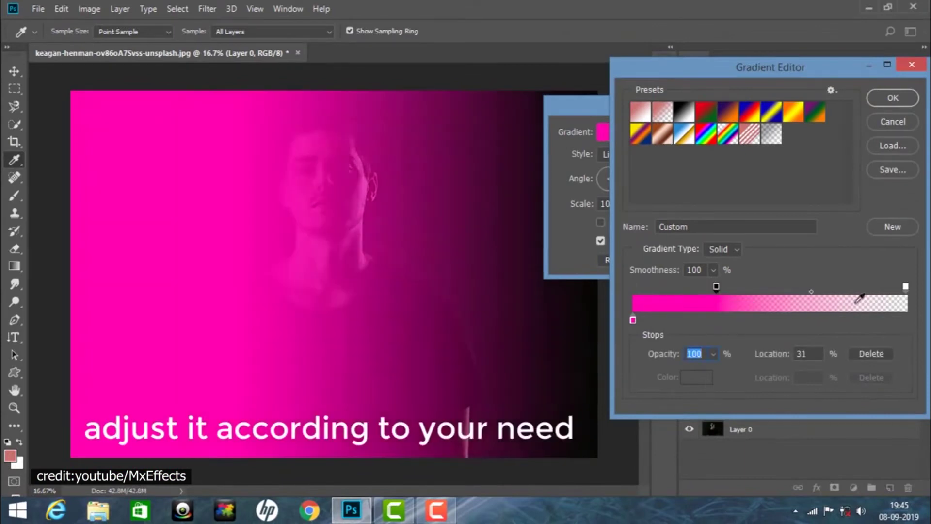
{"action": "left_click_drag", "start_coordinate": [905, 286], "coordinate": [791, 286]}
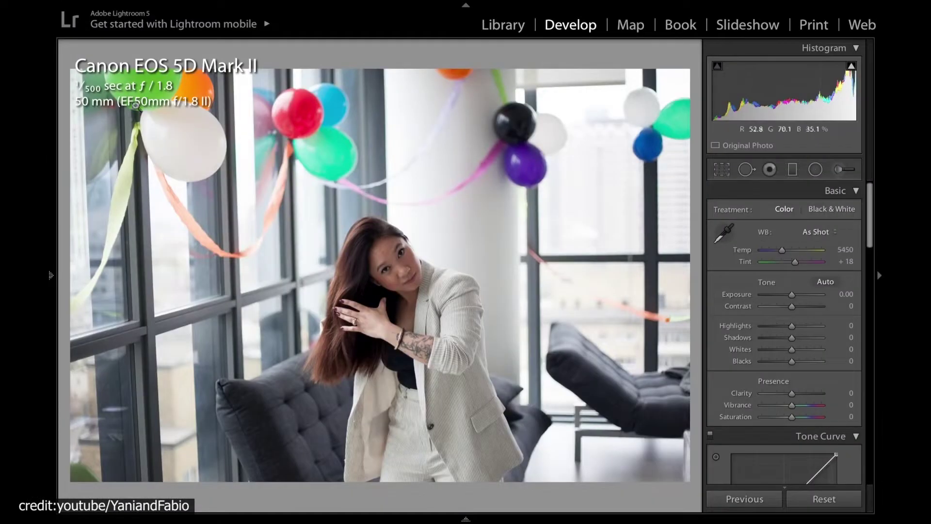
Set the woman's photo exposure to +1.30, then preview the heron photo and return to the grid
{"action": "left_click_drag", "start_coordinate": [791, 294], "coordinate": [800, 300]}
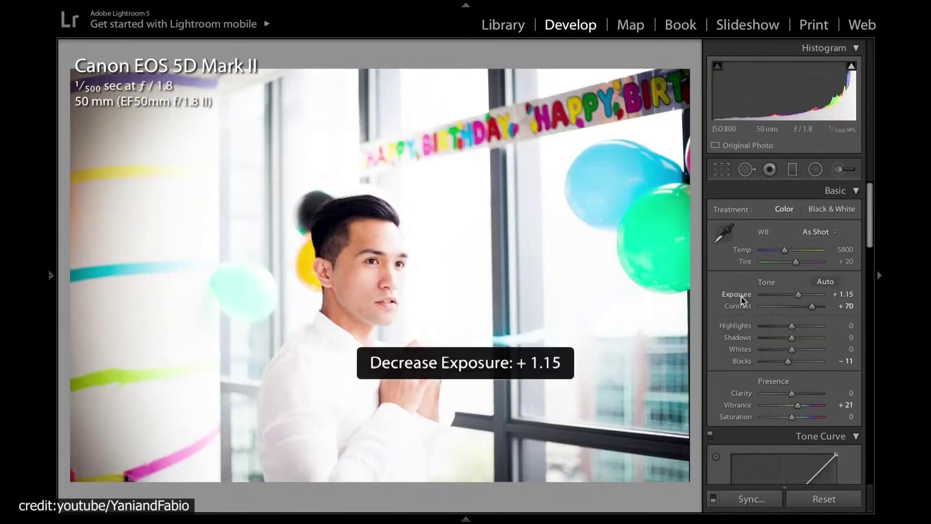
{"action": "key", "text": "equal"}
{"action": "key", "text": "equal"}
{"action": "key", "text": "equal"}
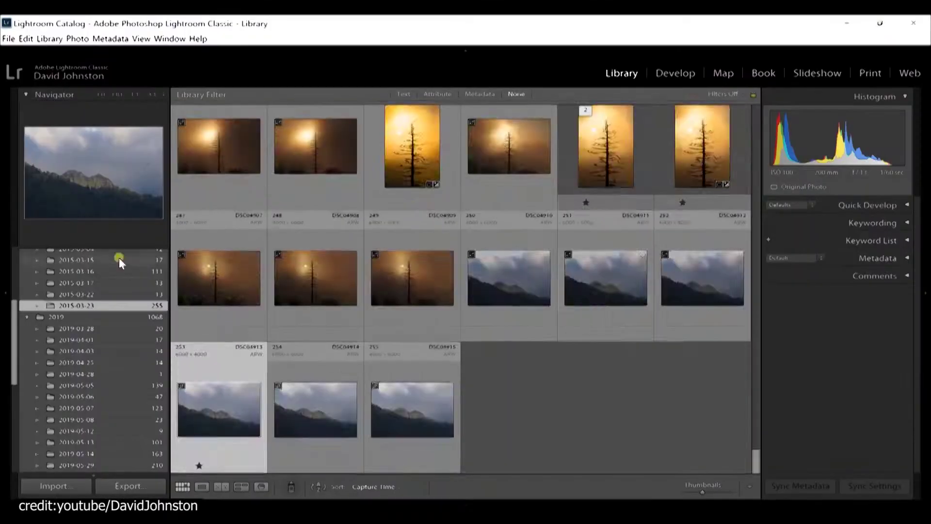
{"action": "scroll", "coordinate": [239, 333], "scroll_direction": "up", "scroll_amount": 10}
{"action": "double_click", "coordinate": [568, 339]}
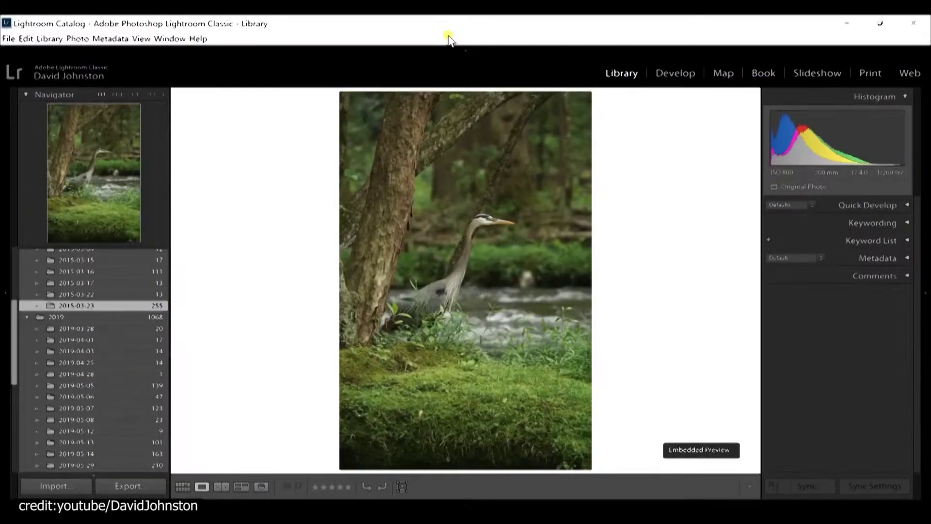
{"action": "key", "text": "Right"}
{"action": "key", "text": "Right"}
{"action": "key", "text": "g"}
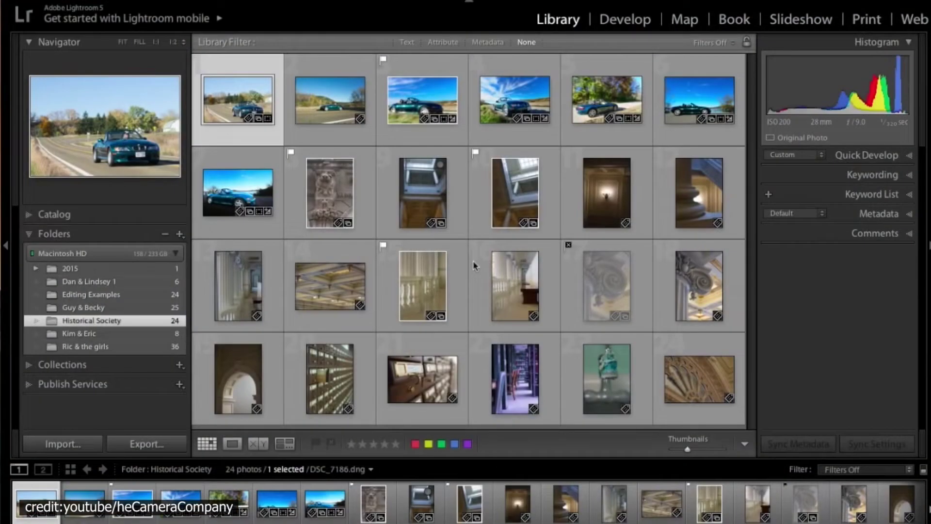
Create a new BMW folder for the car photos and show the Historical Society folder
{"action": "left_click", "coordinate": [179, 234]}
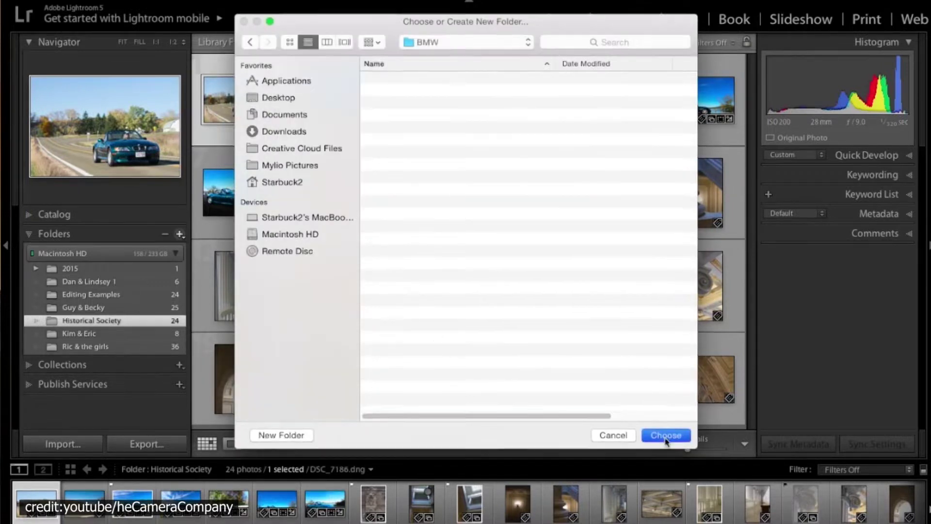
{"action": "left_click", "coordinate": [665, 435]}
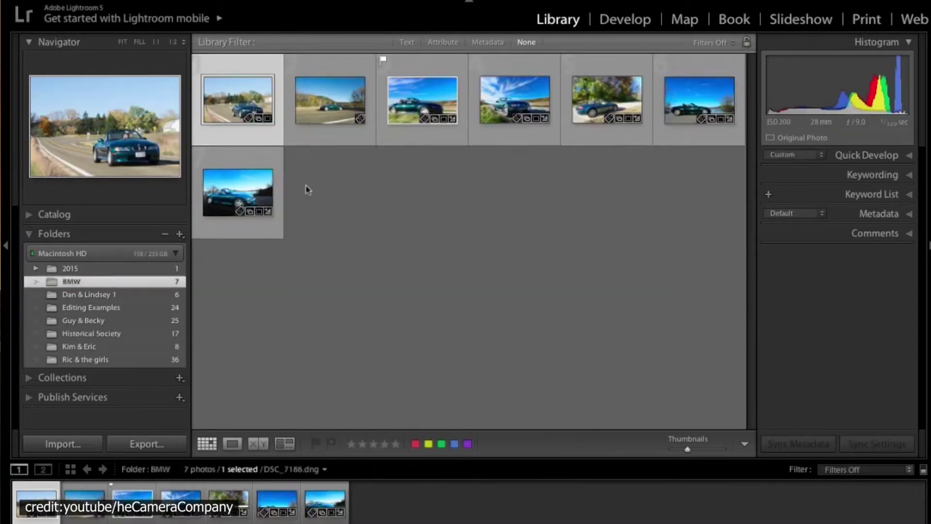
{"action": "left_click", "coordinate": [100, 335]}
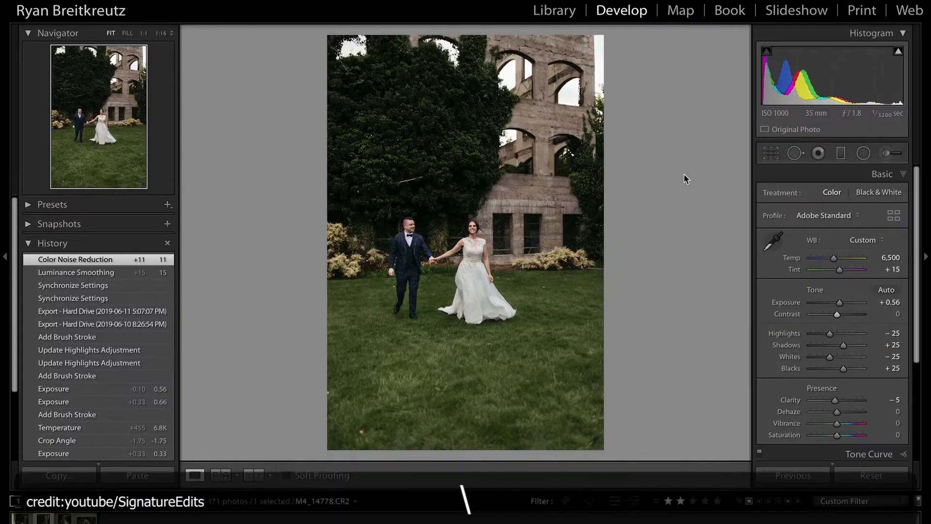
{"action": "key", "text": "y"}
{"action": "left_click", "coordinate": [257, 478]}
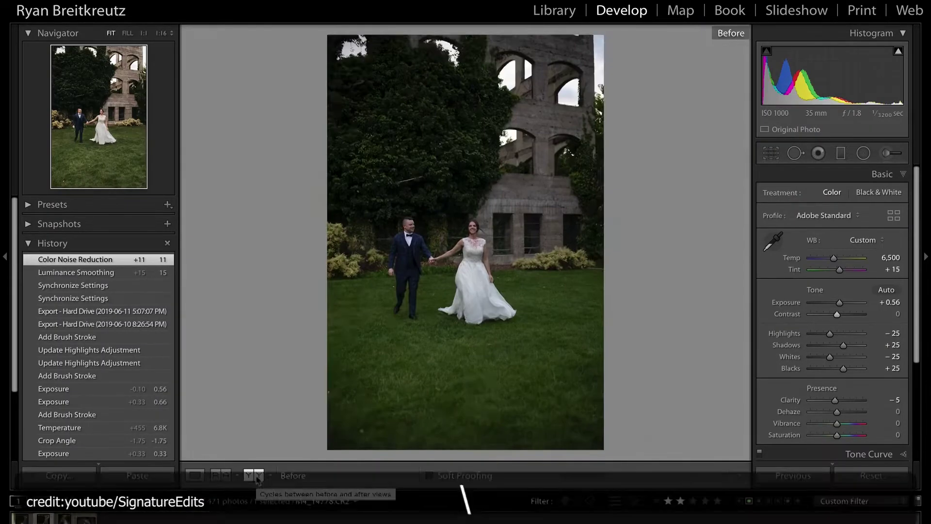
{"action": "scroll", "coordinate": [97, 271], "scroll_direction": "down", "scroll_amount": 5}
{"action": "scroll", "coordinate": [97, 272], "scroll_direction": "up", "scroll_amount": 4}
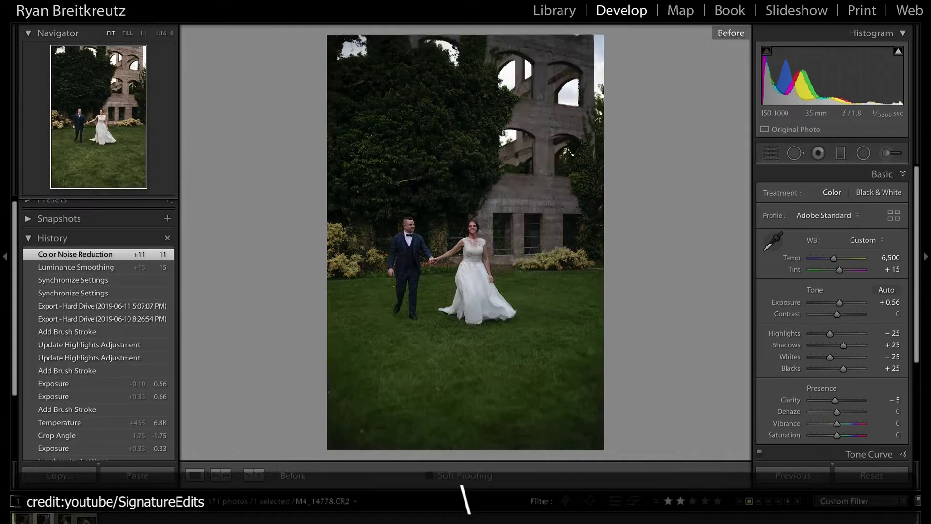
{"action": "key", "text": "backslash"}
{"action": "scroll", "coordinate": [97, 340], "scroll_direction": "down", "scroll_amount": 5}
{"action": "scroll", "coordinate": [90, 254], "scroll_direction": "up", "scroll_amount": 5}
{"action": "left_click", "coordinate": [194, 358]}
{"action": "key", "text": "backslash"}
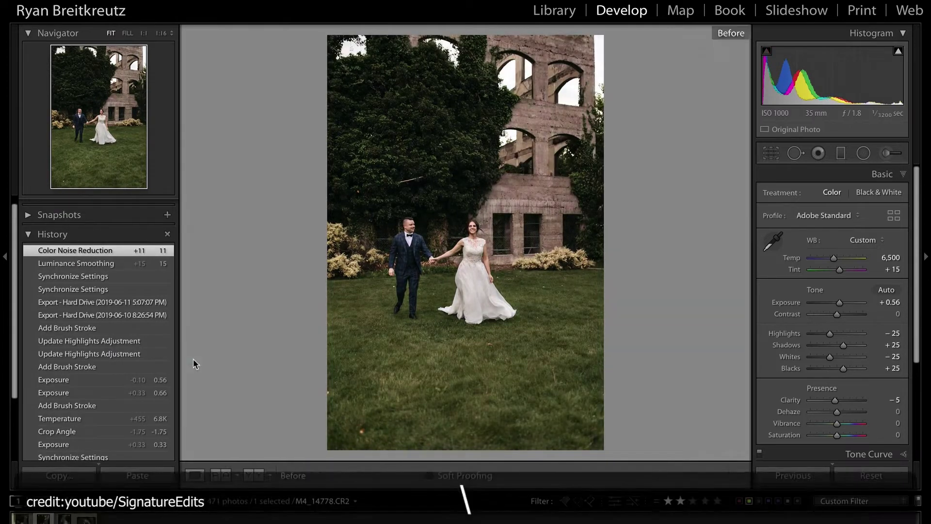
{"action": "key", "text": "alt+y"}
{"action": "key", "text": "backslash"}
{"action": "scroll", "coordinate": [121, 339], "scroll_direction": "down", "scroll_amount": 5}
{"action": "key", "text": "backslash"}
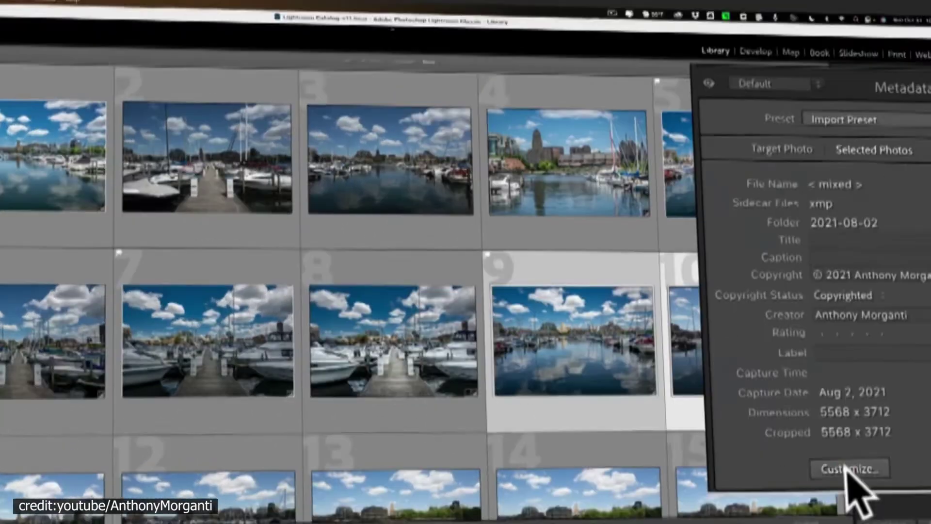
Customize the Metadata panel's fields and apply the DNG metadata field preset
{"action": "left_click", "coordinate": [729, 499]}
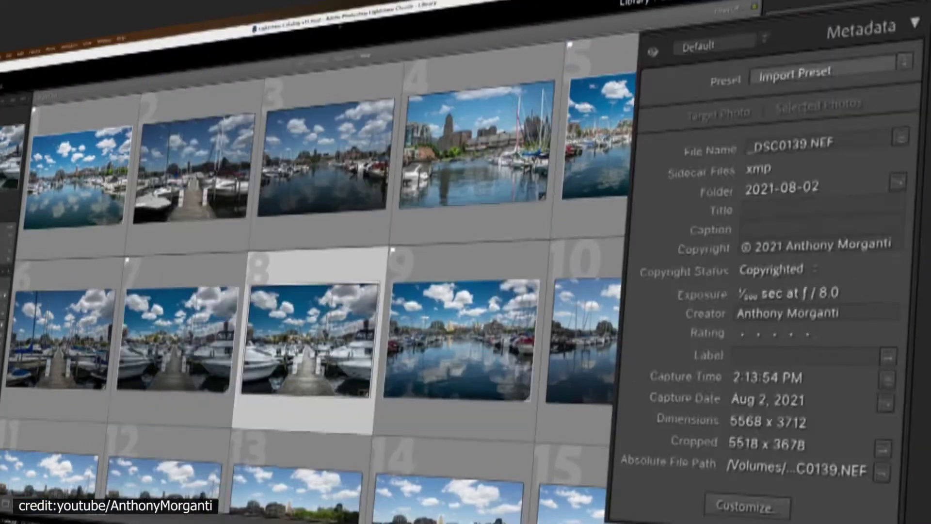
{"action": "left_click", "coordinate": [766, 104]}
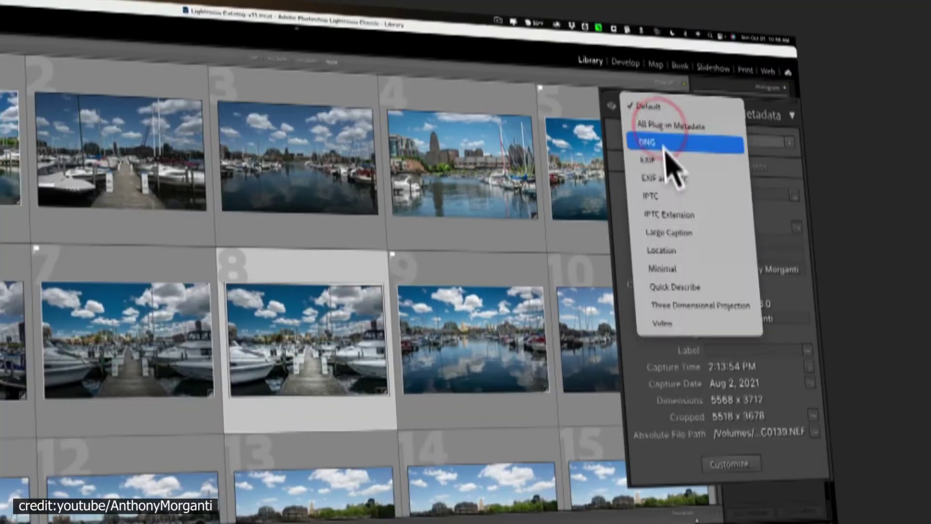
{"action": "left_click", "coordinate": [664, 146]}
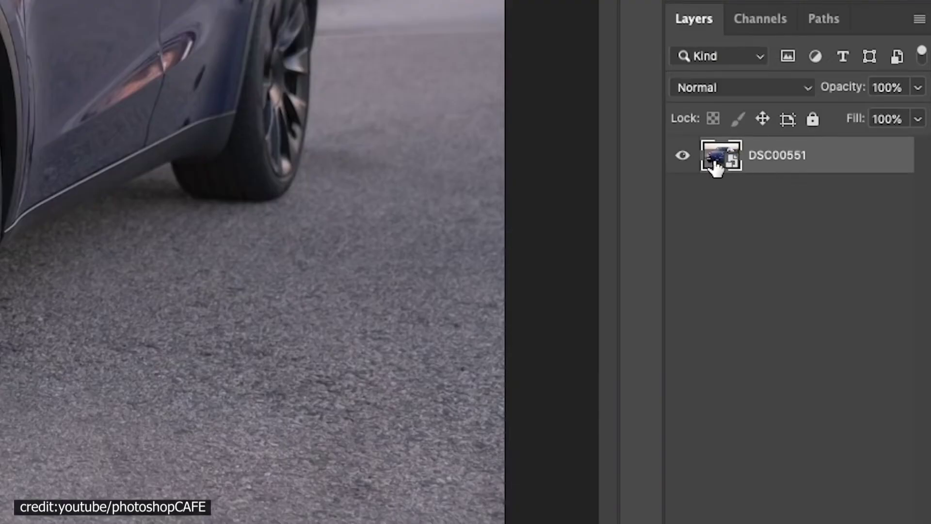
Send the blue car photo to Photoshop and apply its Camera Raw temperature of 7600
{"action": "double_click", "coordinate": [715, 165]}
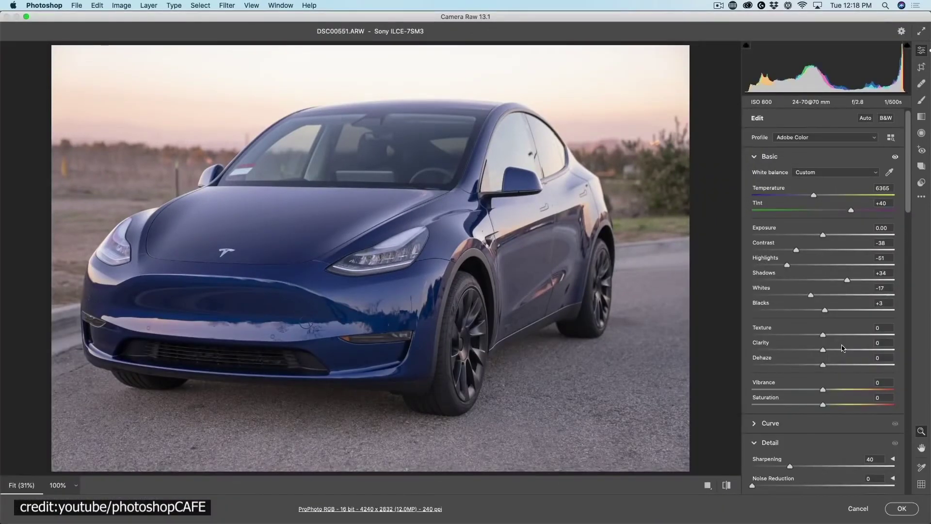
{"action": "left_click", "coordinate": [465, 262]}
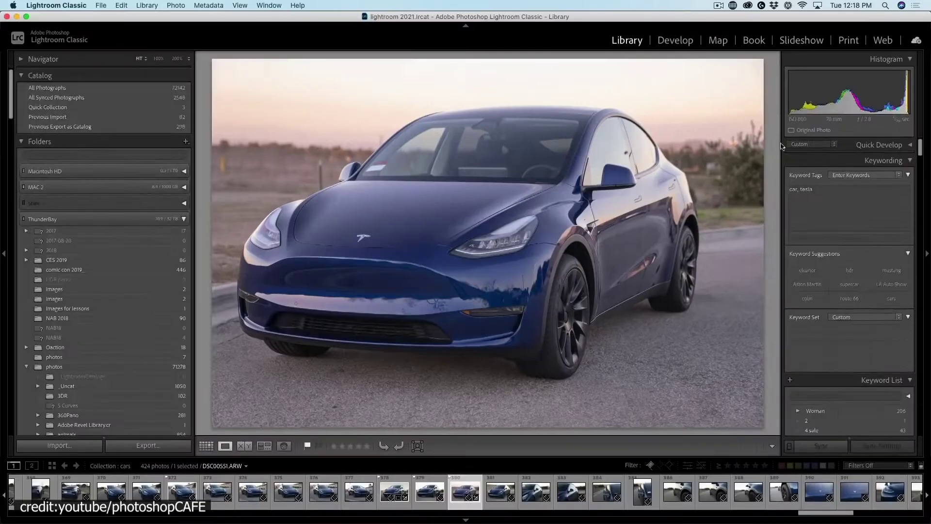
{"action": "key", "text": "d"}
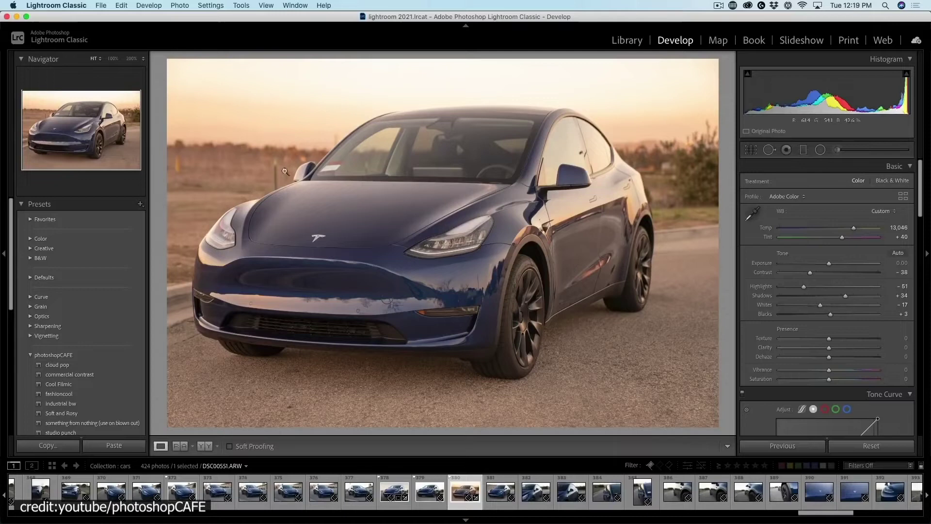
{"action": "right_click", "coordinate": [340, 163]}
{"action": "left_click", "coordinate": [504, 191]}
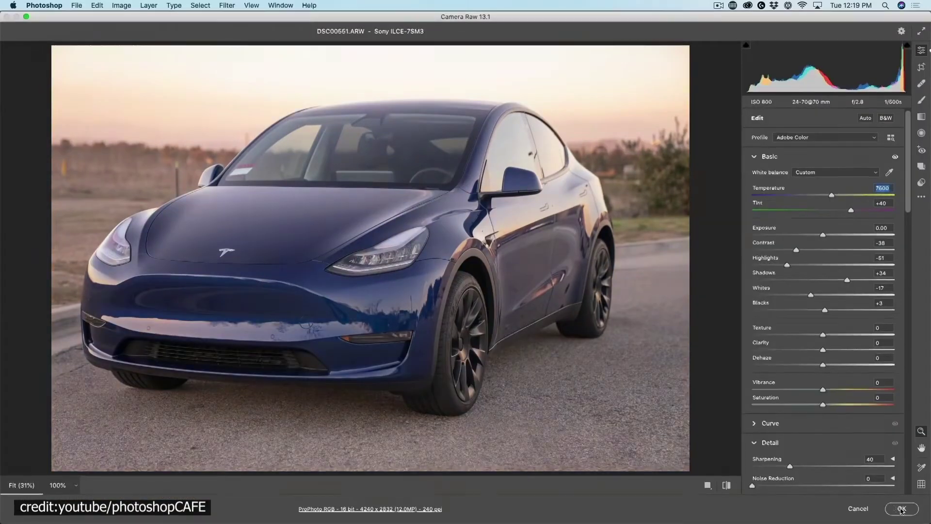
{"action": "left_click", "coordinate": [901, 509]}
{"action": "key", "text": "super+Tab"}
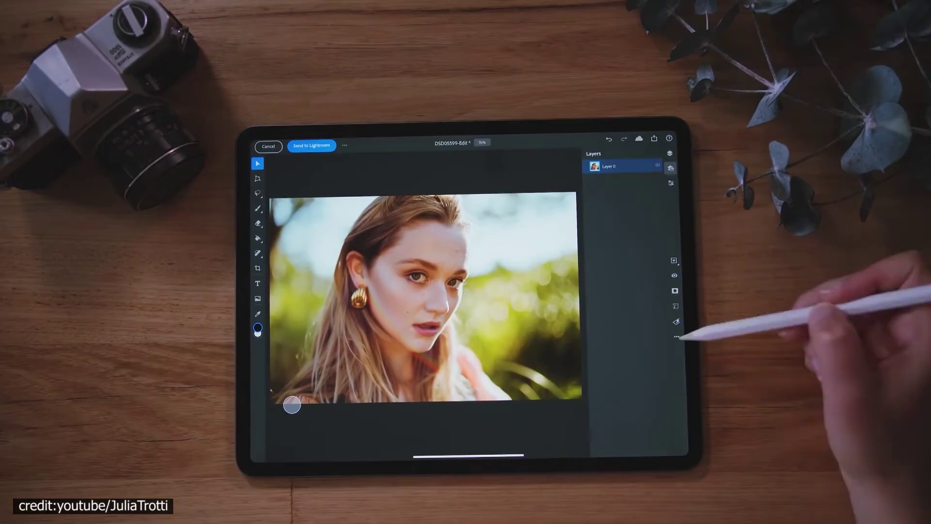
Select the Spot Healing Brush and zoom in on the woman's face
{"action": "left_click", "coordinate": [258, 253]}
{"action": "scroll", "coordinate": [422, 296], "scroll_direction": "up", "scroll_amount": 5}
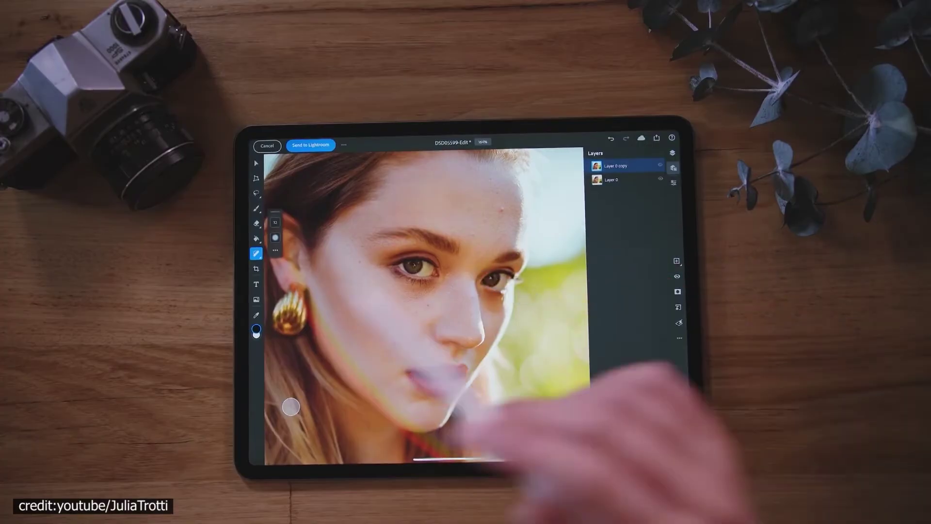